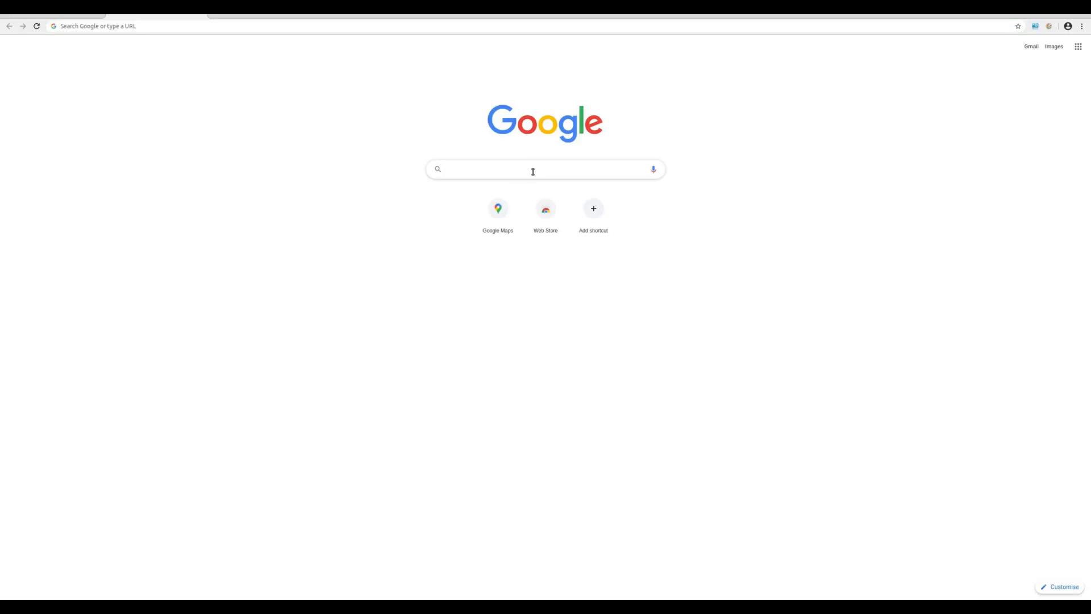
Search Google for "bedale market place boutique"
{"action": "type", "text": "bedale"}
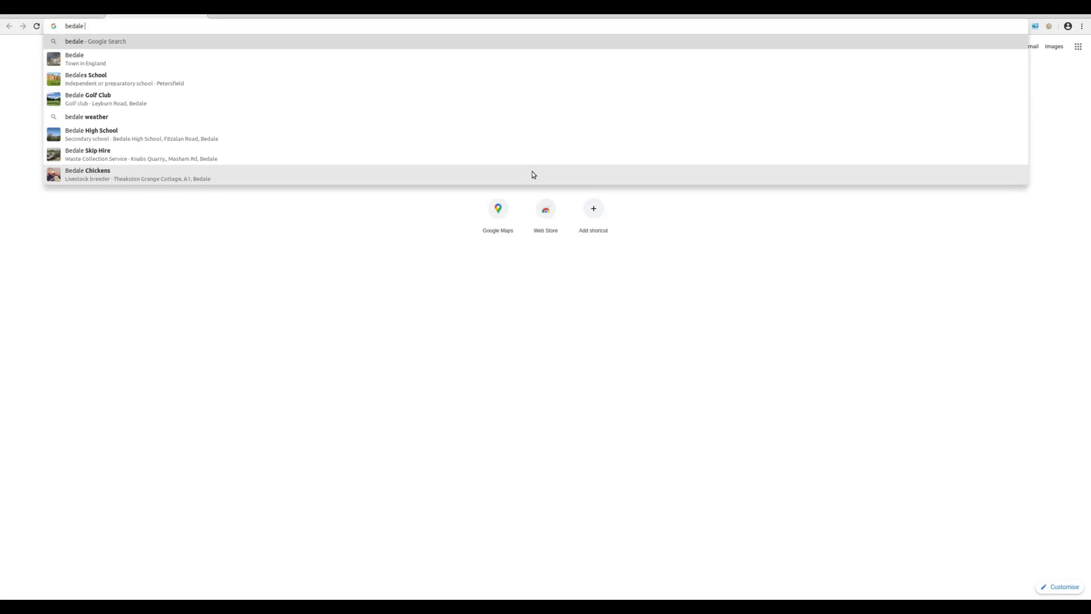
{"action": "type", "text": " market place"}
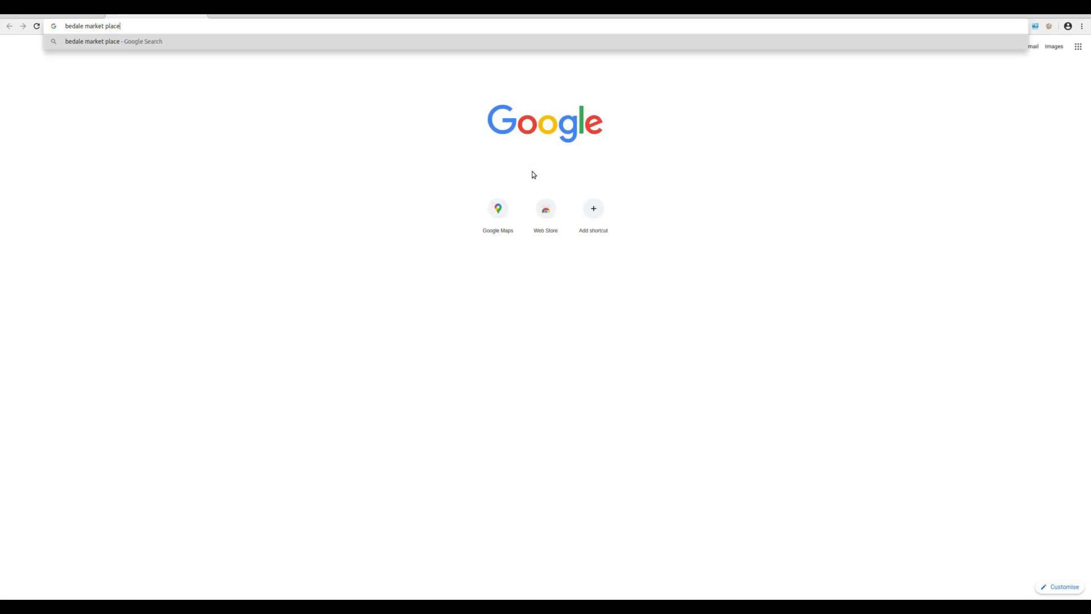
{"action": "type", "text": " bou"}
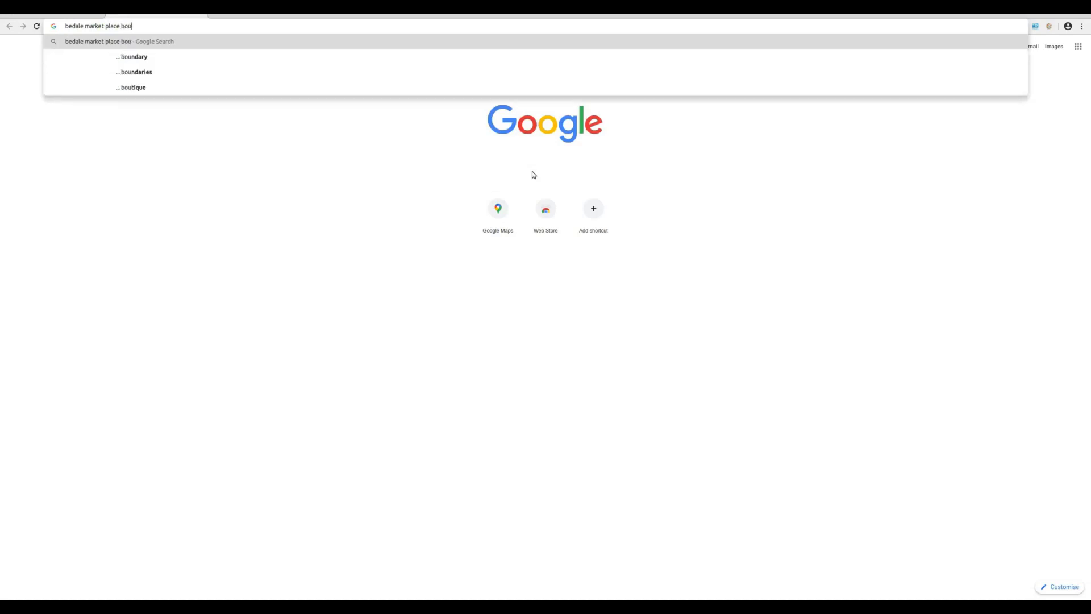
{"action": "type", "text": "tique"}
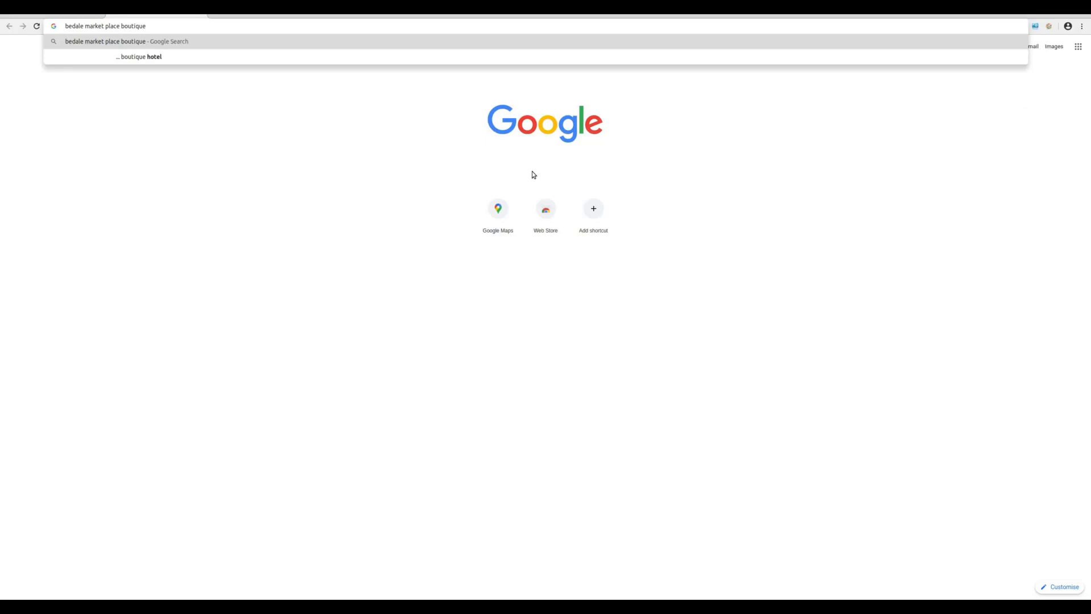
{"action": "key", "text": "Return"}
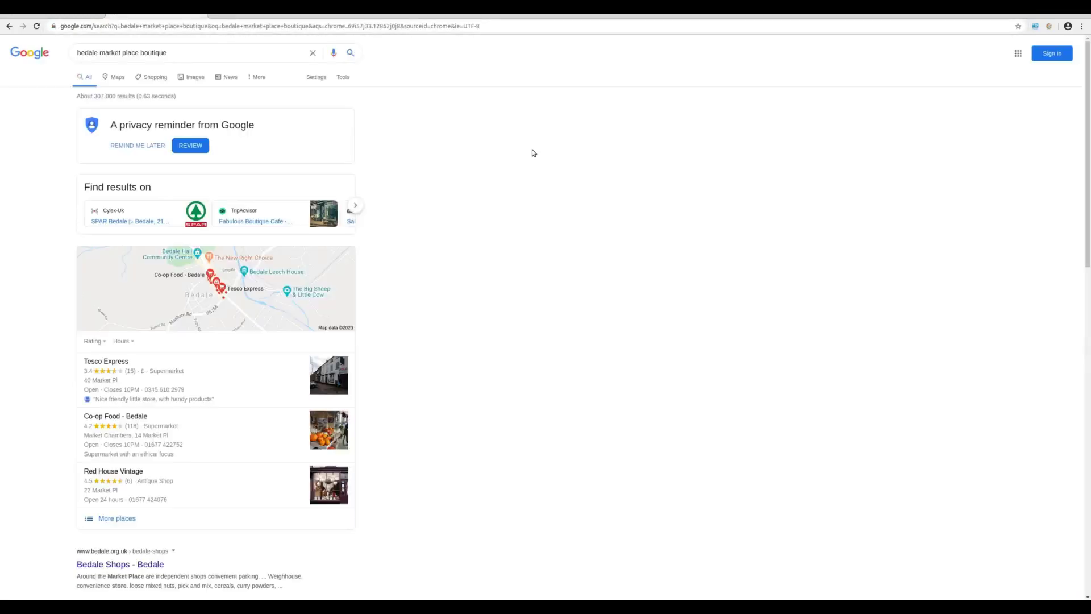
Review the search results and open the local places for this search on the full Google Maps view
{"action": "scroll", "coordinate": [58, 311], "scroll_direction": "down", "scroll_amount": 3}
{"action": "scroll", "coordinate": [62, 324], "scroll_direction": "down", "scroll_amount": 6}
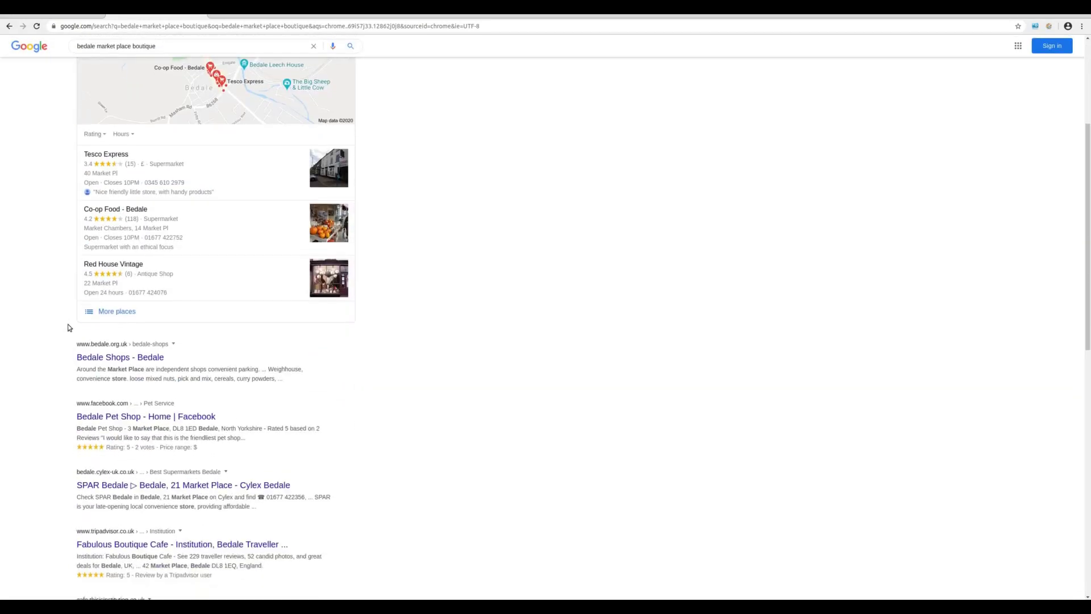
{"action": "scroll", "coordinate": [66, 339], "scroll_direction": "up", "scroll_amount": 8}
{"action": "scroll", "coordinate": [79, 173], "scroll_direction": "up", "scroll_amount": 2}
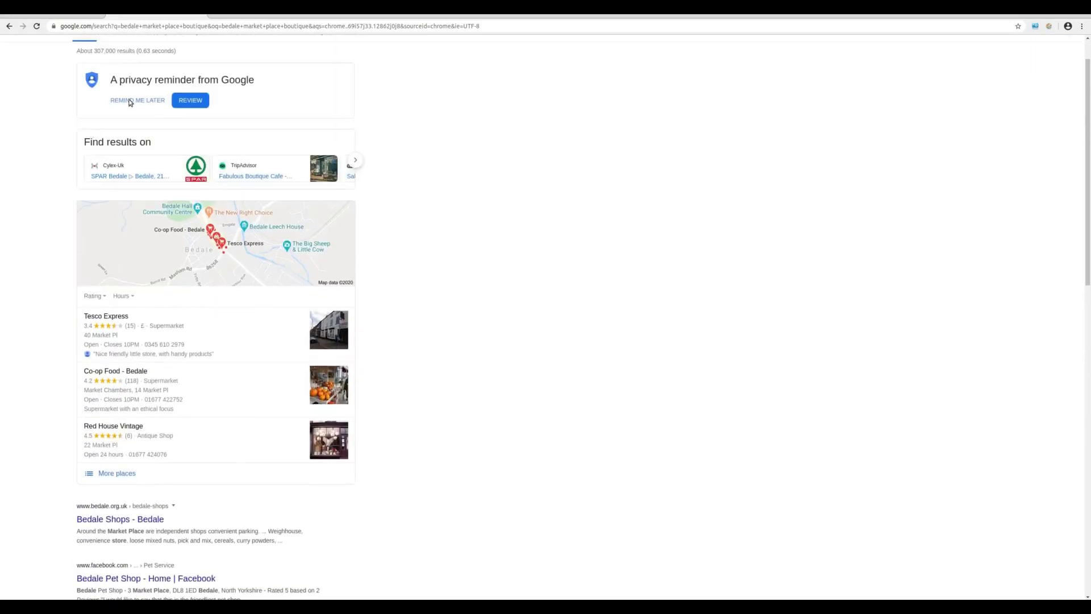
{"action": "left_click", "coordinate": [194, 321]}
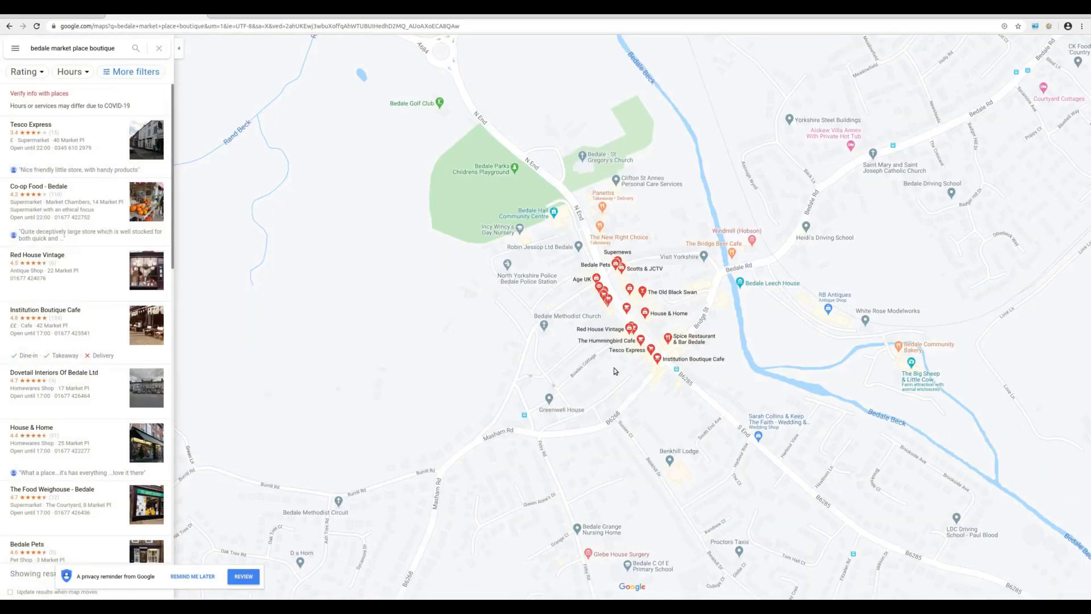
Look through the places found around Bedale's Market Place and open the details of Institution Boutique Cafe
{"action": "scroll", "coordinate": [647, 379], "scroll_direction": "up", "scroll_amount": 2}
{"action": "left_click_drag", "start_coordinate": [654, 378], "coordinate": [469, 442]}
{"action": "scroll", "coordinate": [431, 421], "scroll_direction": "down", "scroll_amount": 1}
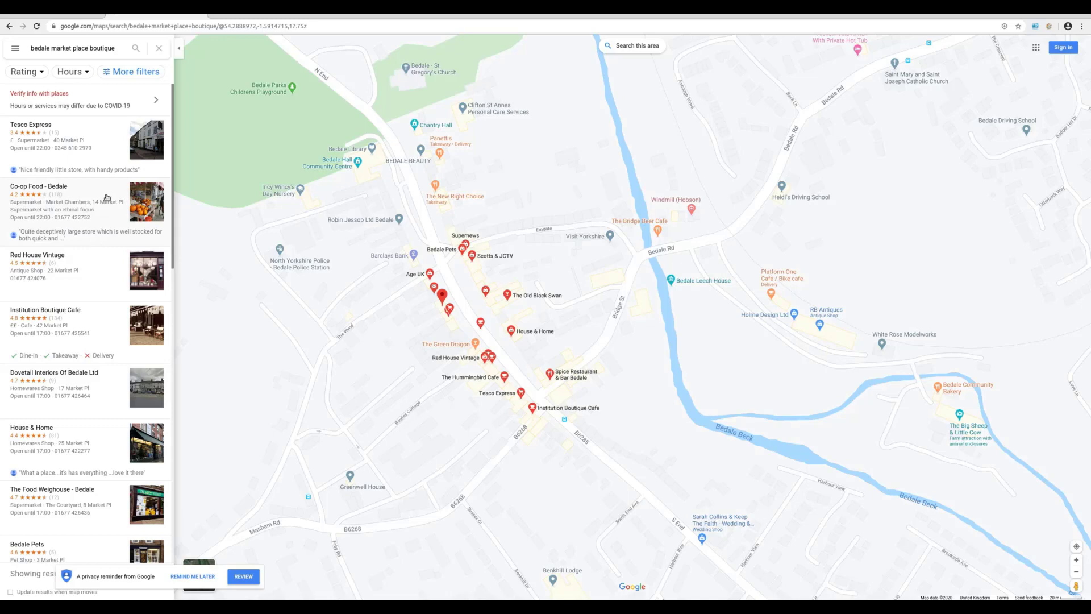
{"action": "scroll", "coordinate": [106, 196], "scroll_direction": "down", "scroll_amount": 1}
{"action": "scroll", "coordinate": [90, 319], "scroll_direction": "down", "scroll_amount": 1}
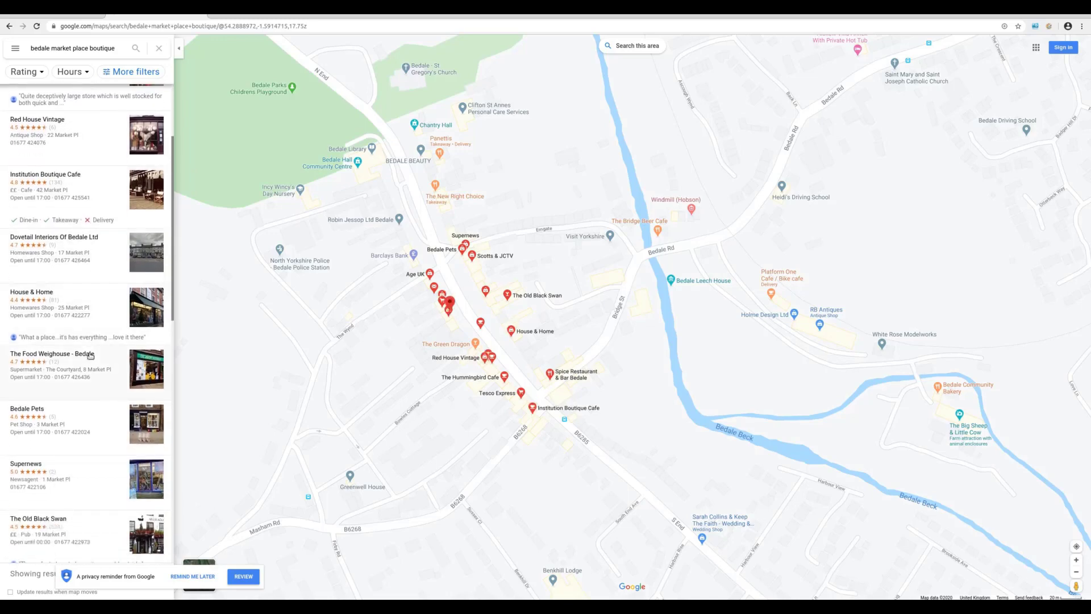
{"action": "scroll", "coordinate": [82, 375], "scroll_direction": "down", "scroll_amount": 1}
{"action": "scroll", "coordinate": [79, 394], "scroll_direction": "up", "scroll_amount": 3}
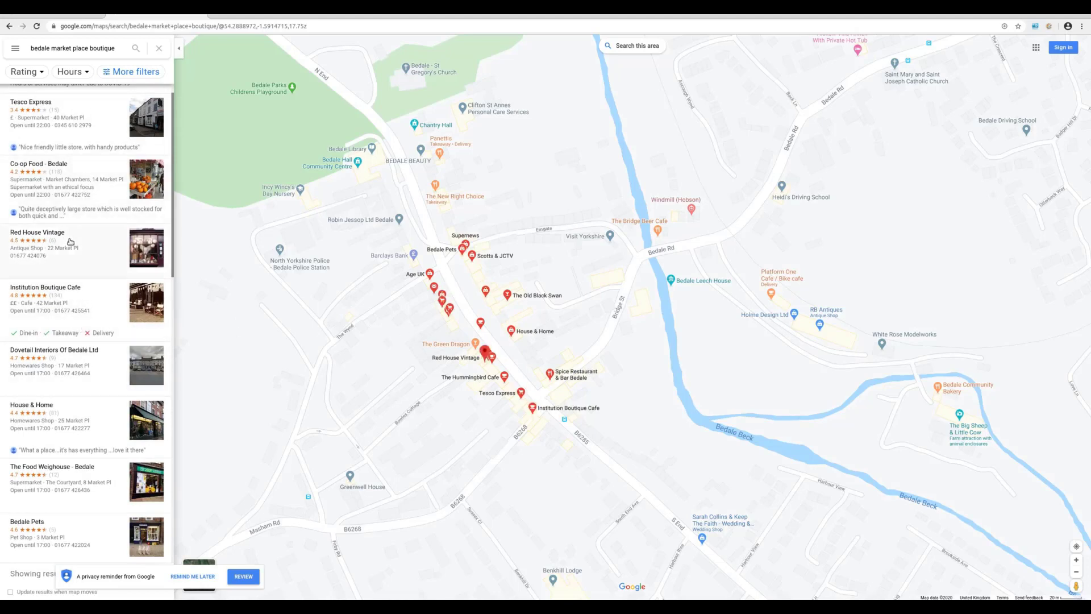
{"action": "left_click", "coordinate": [88, 303]}
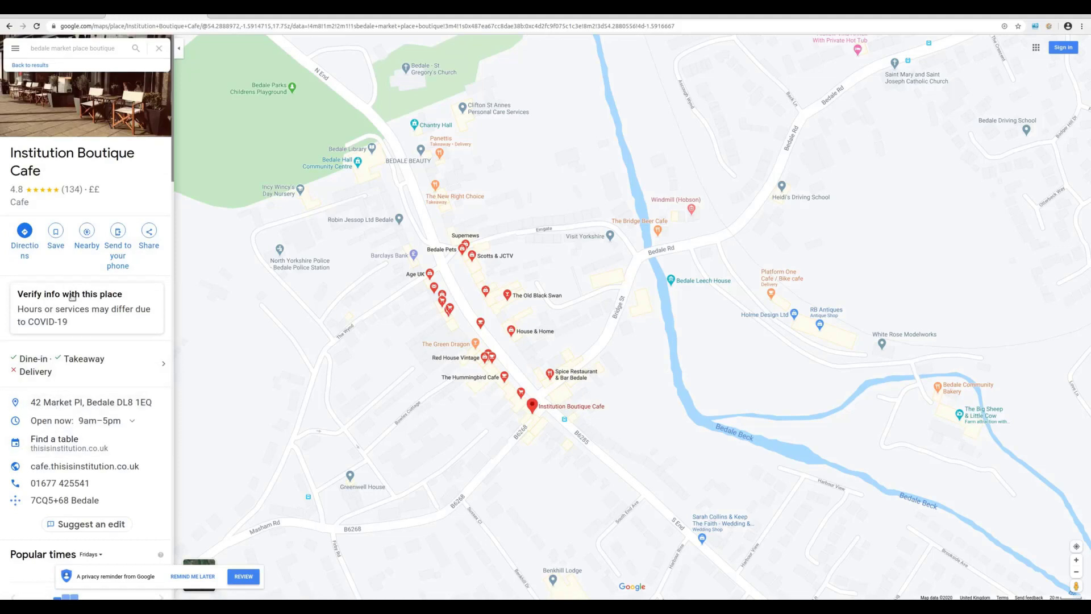
Examine the photos of Institution Boutique Cafe for views of its shopfront, and return to the place details
{"action": "scroll", "coordinate": [43, 455], "scroll_direction": "down", "scroll_amount": 4}
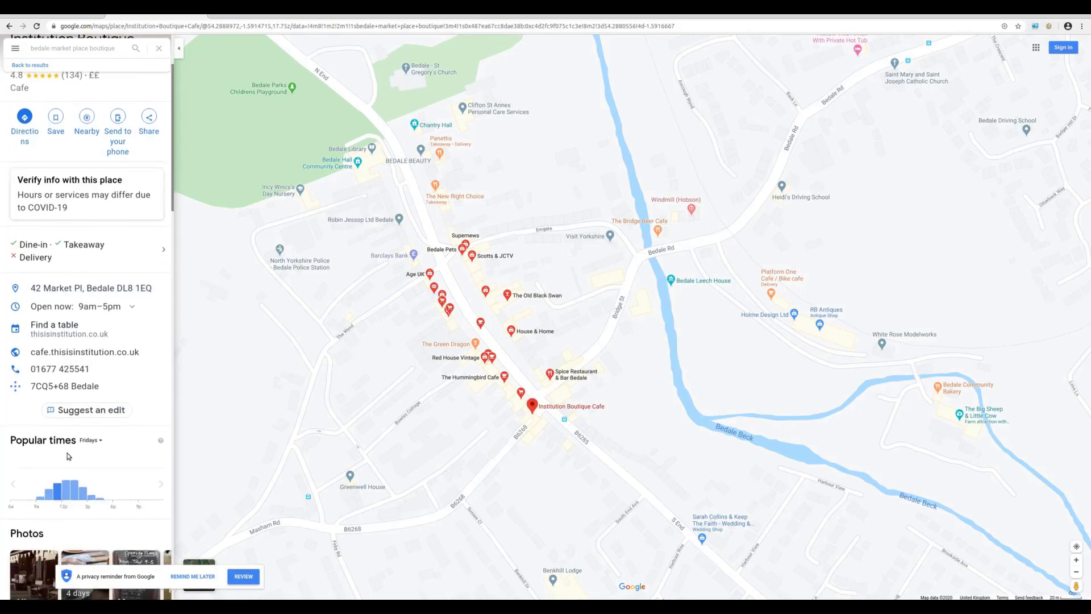
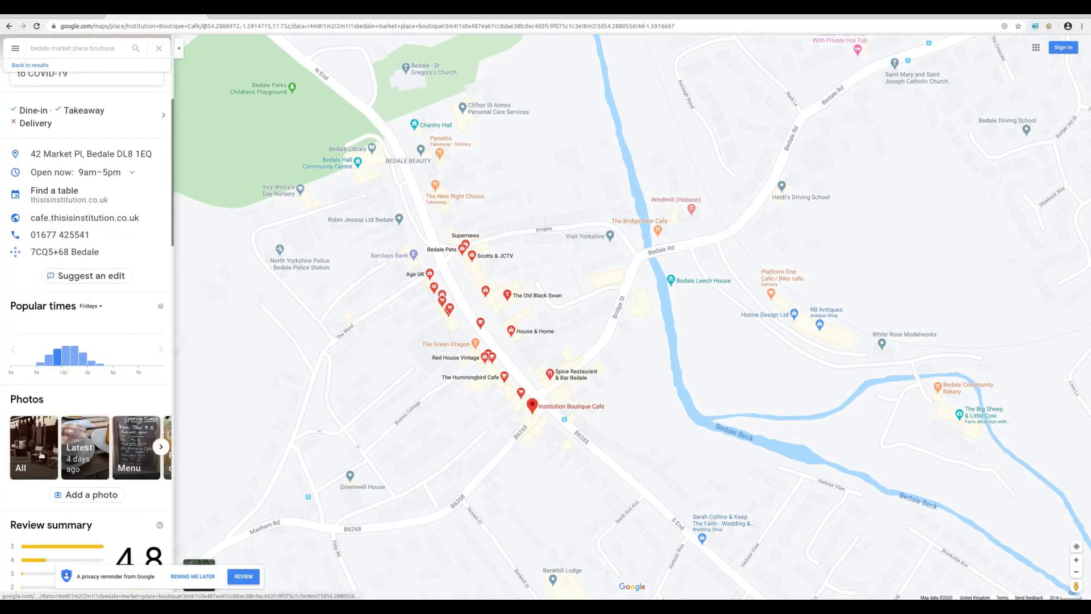
{"action": "left_click", "coordinate": [41, 454]}
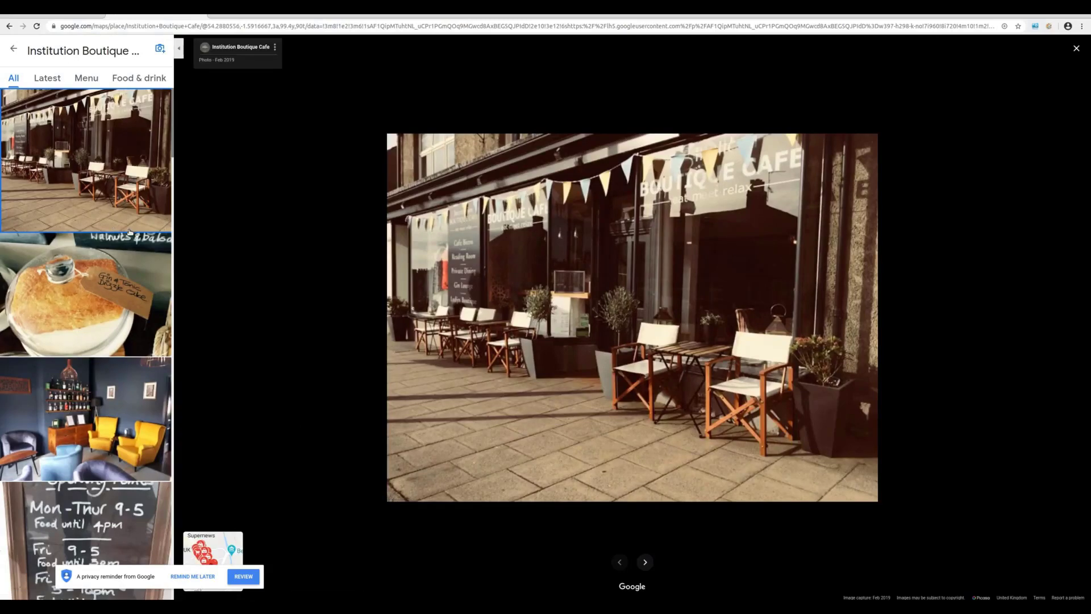
{"action": "scroll", "coordinate": [117, 281], "scroll_direction": "down", "scroll_amount": 1}
{"action": "scroll", "coordinate": [113, 292], "scroll_direction": "down", "scroll_amount": 10}
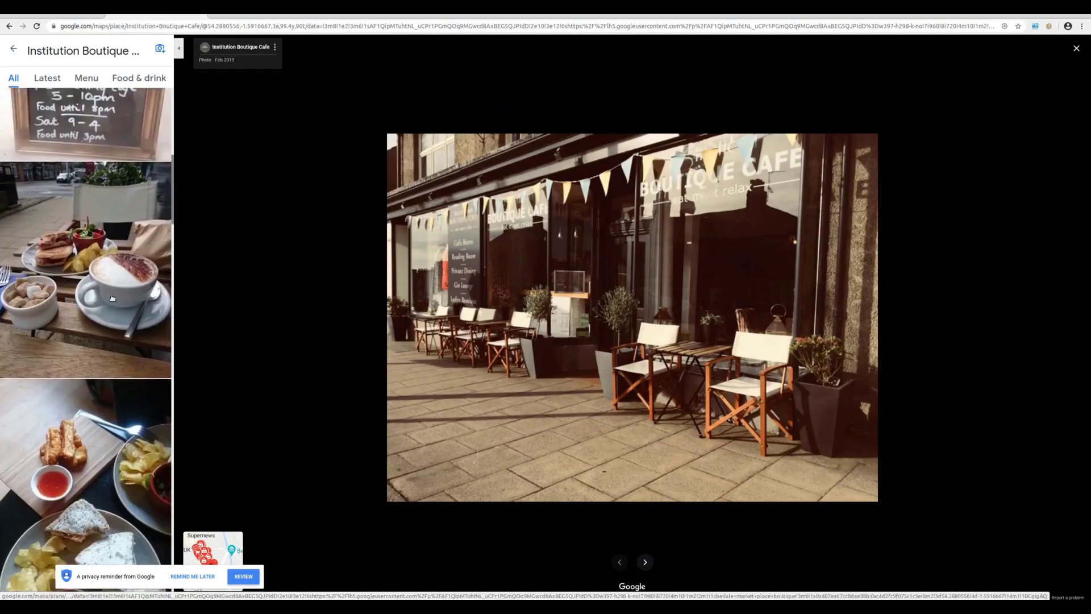
{"action": "scroll", "coordinate": [100, 362], "scroll_direction": "down", "scroll_amount": 3}
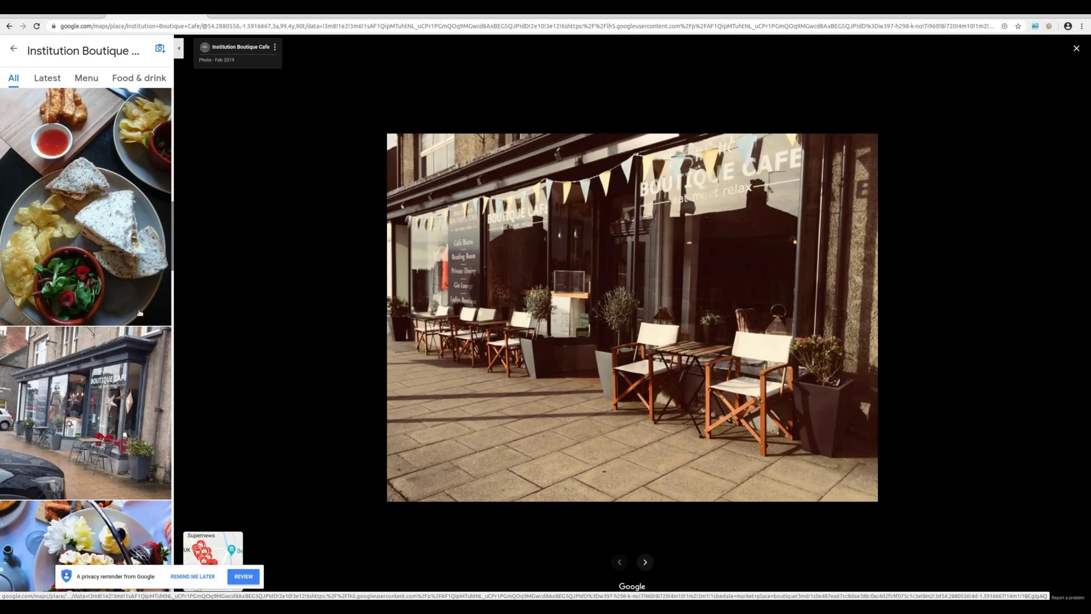
{"action": "scroll", "coordinate": [139, 313], "scroll_direction": "up", "scroll_amount": 3}
{"action": "left_click", "coordinate": [13, 48]}
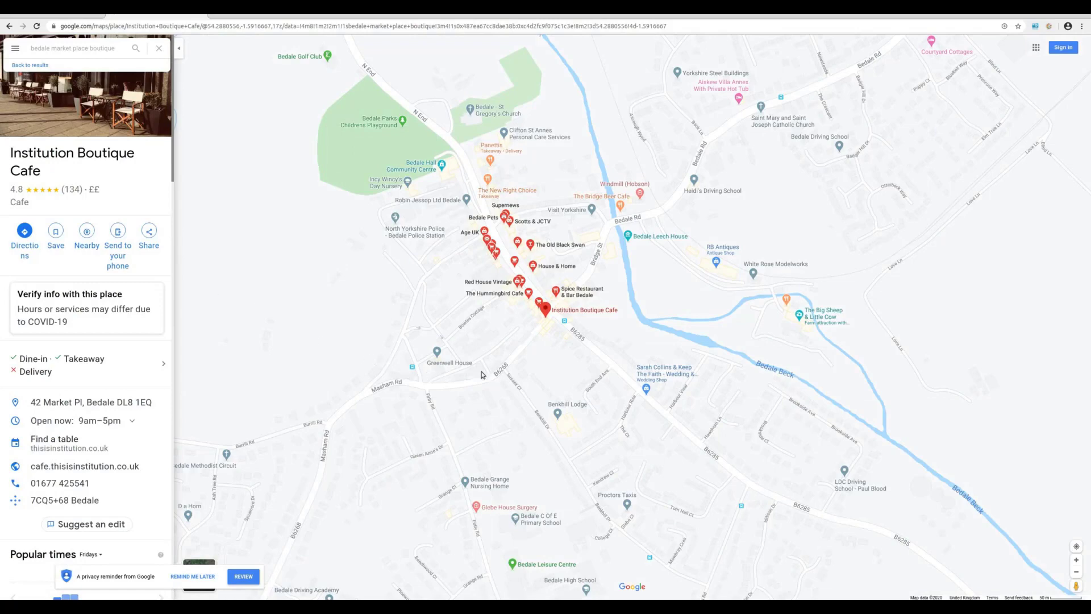
Dismiss the Google privacy reminder and show the area around Institution Boutique Cafe as satellite imagery
{"action": "scroll", "coordinate": [525, 358], "scroll_direction": "up", "scroll_amount": 2}
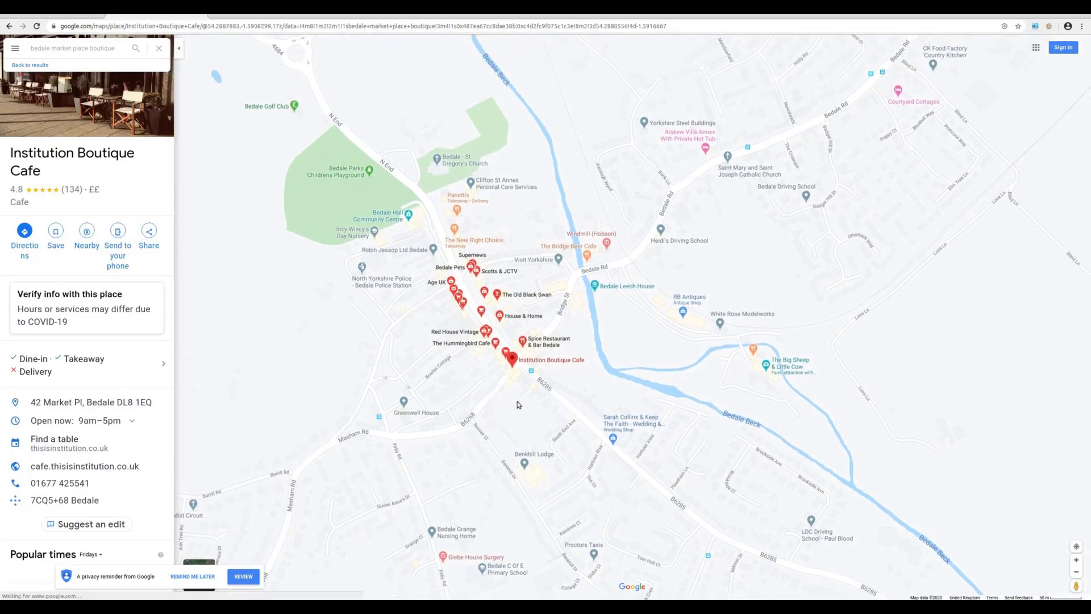
{"action": "scroll", "coordinate": [518, 405], "scroll_direction": "up", "scroll_amount": 1}
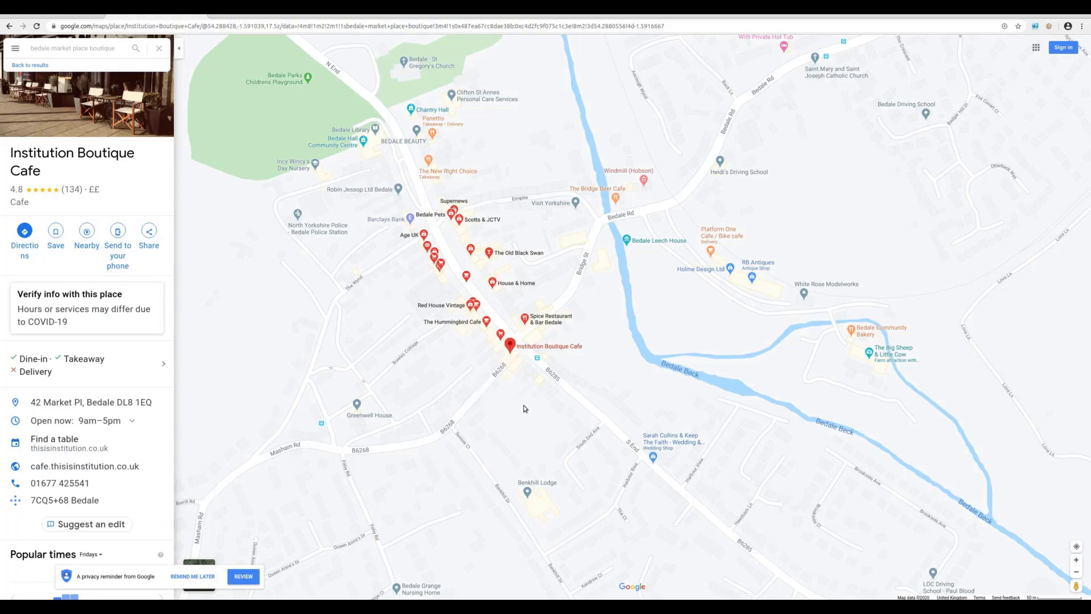
{"action": "scroll", "coordinate": [529, 421], "scroll_direction": "up", "scroll_amount": 2}
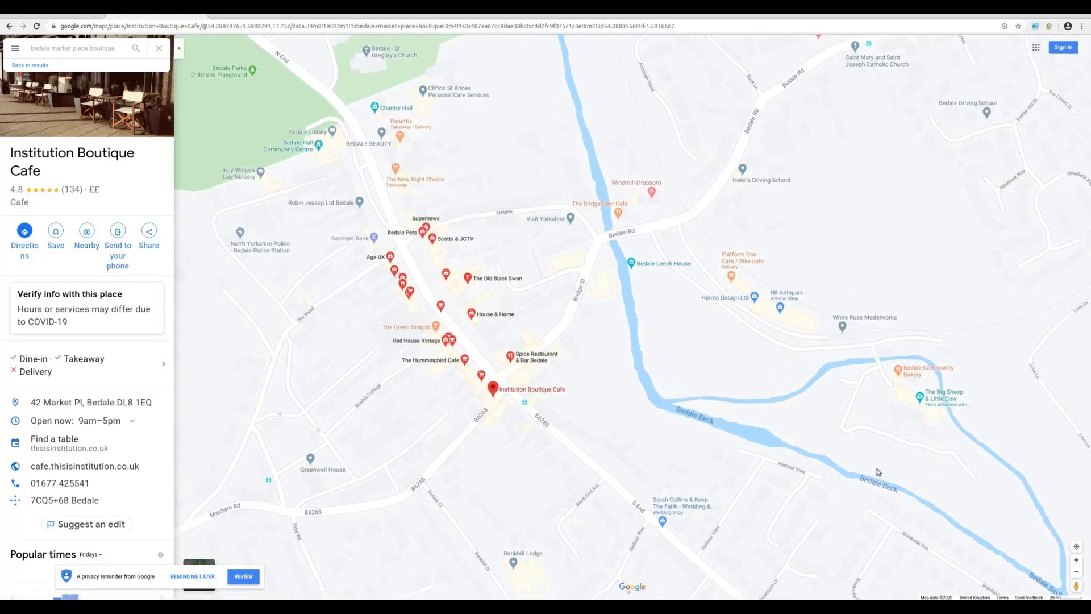
{"action": "left_click", "coordinate": [203, 577]}
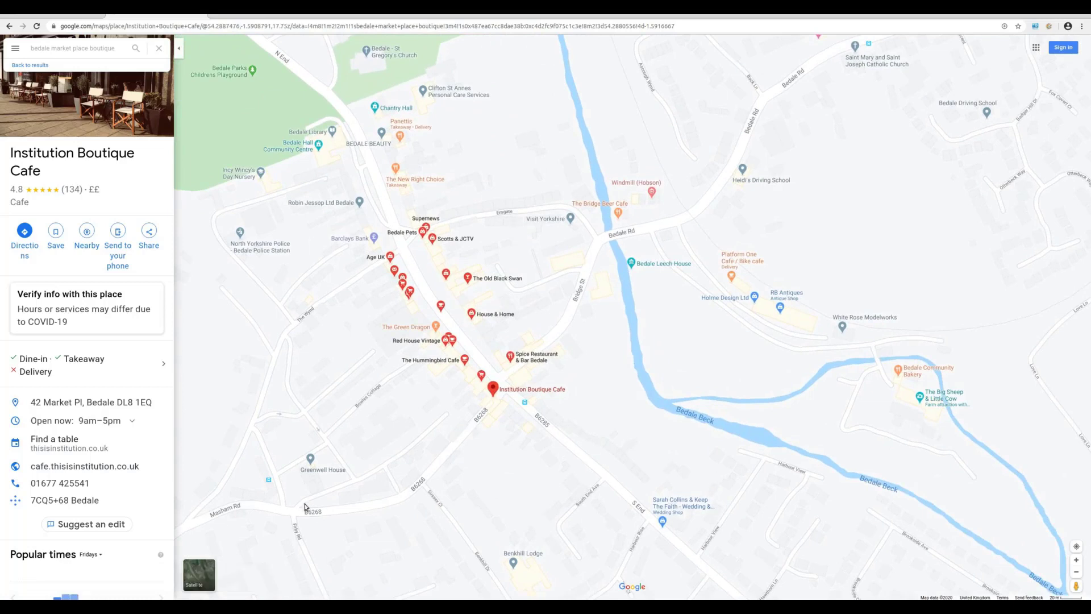
{"action": "left_click", "coordinate": [199, 578]}
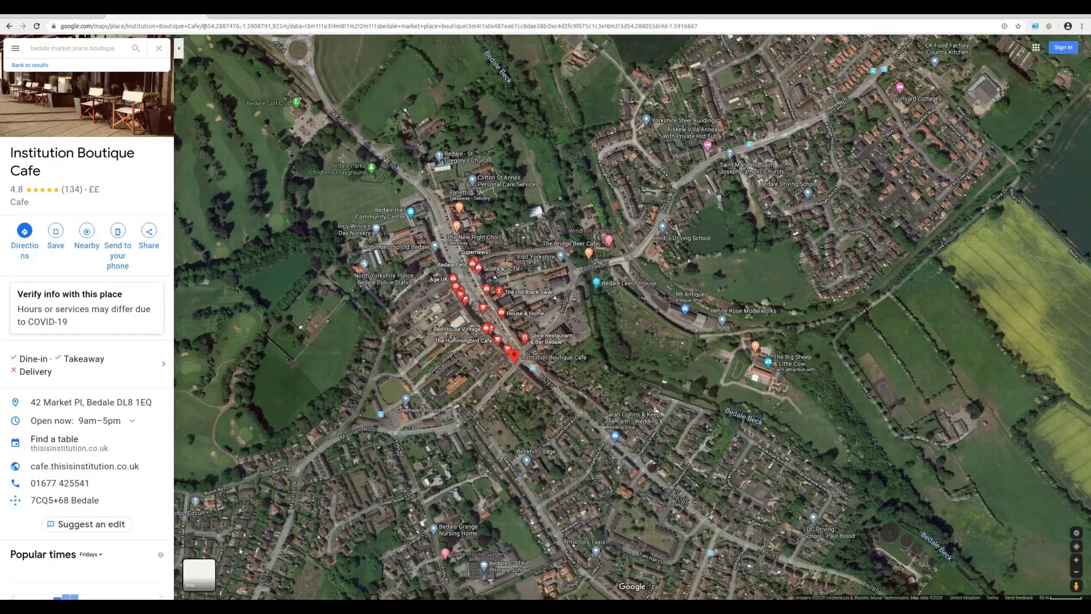
{"action": "scroll", "coordinate": [522, 389], "scroll_direction": "up", "scroll_amount": 5}
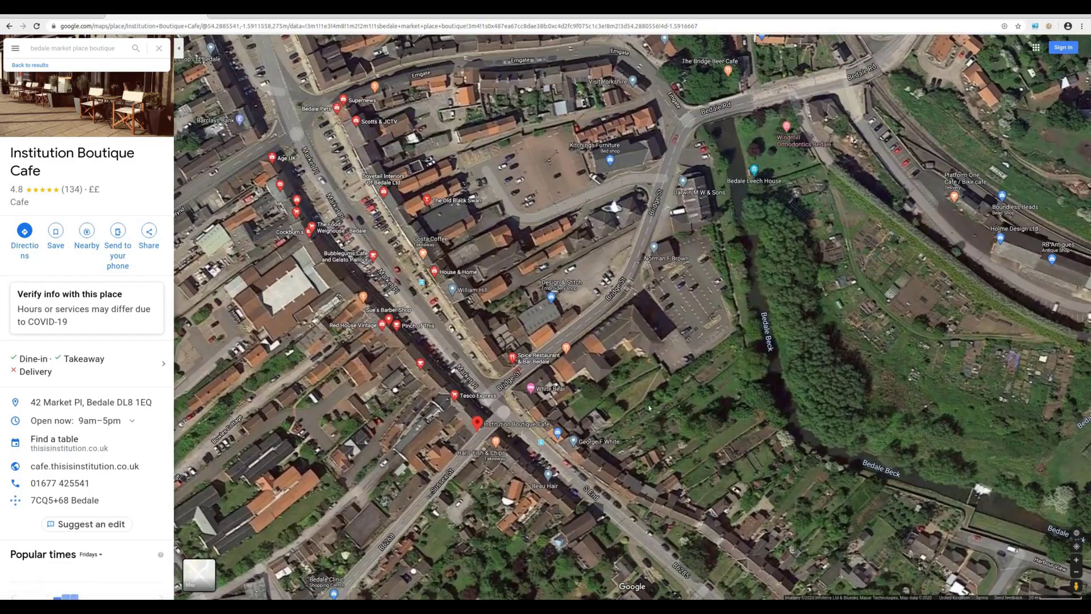
{"action": "left_click_drag", "start_coordinate": [648, 408], "coordinate": [724, 335]}
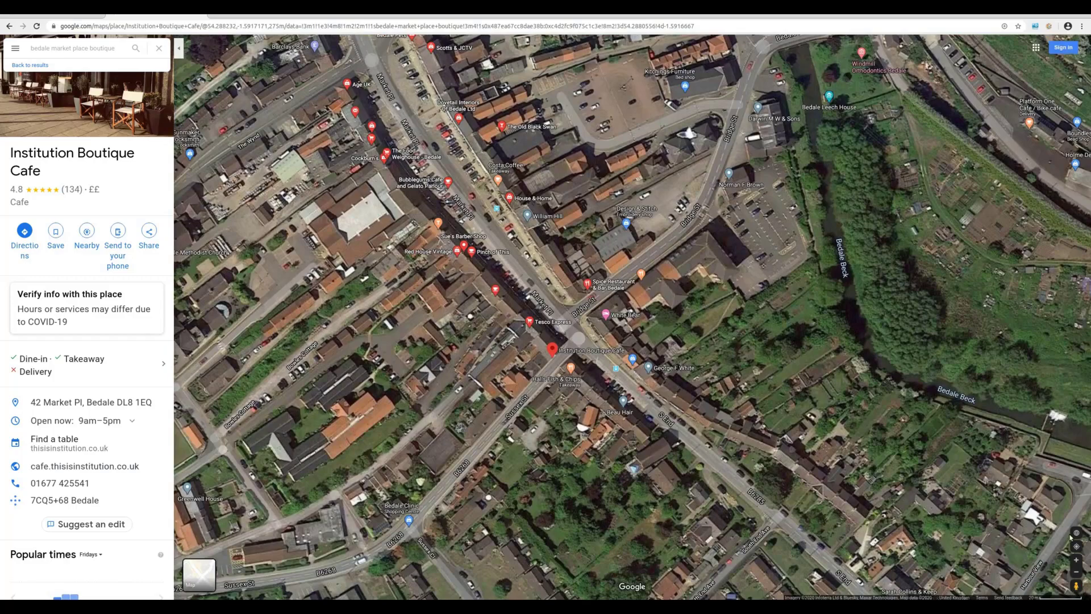
Turn on globe view and rotate the satellite map so Market Place runs roughly vertically through the cafe's junction
{"action": "left_click", "coordinate": [1077, 533]}
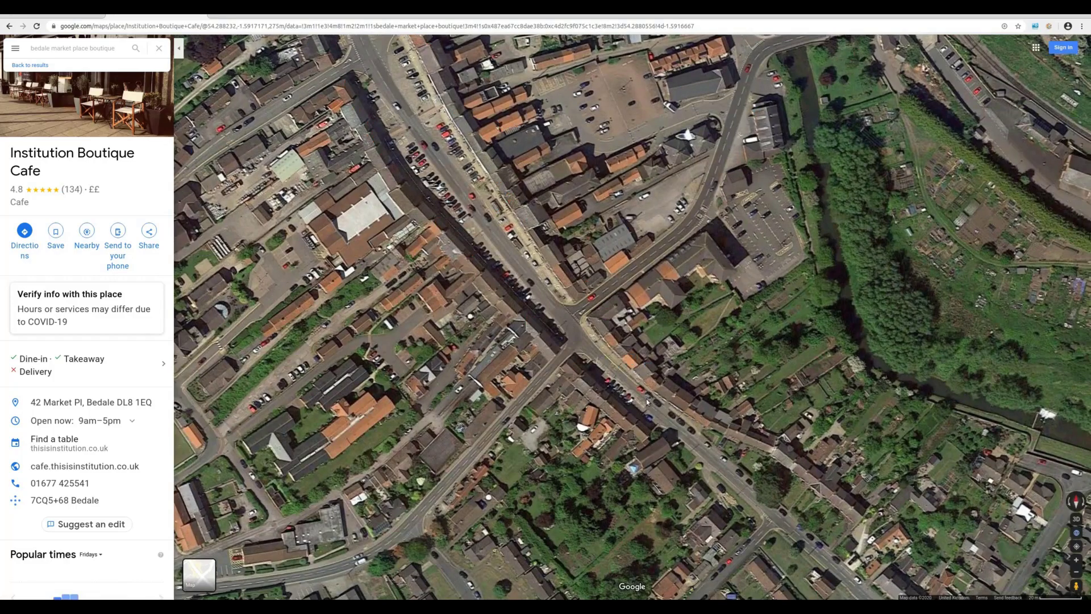
{"action": "left_click_drag", "start_coordinate": [738, 435], "coordinate": [574, 420]}
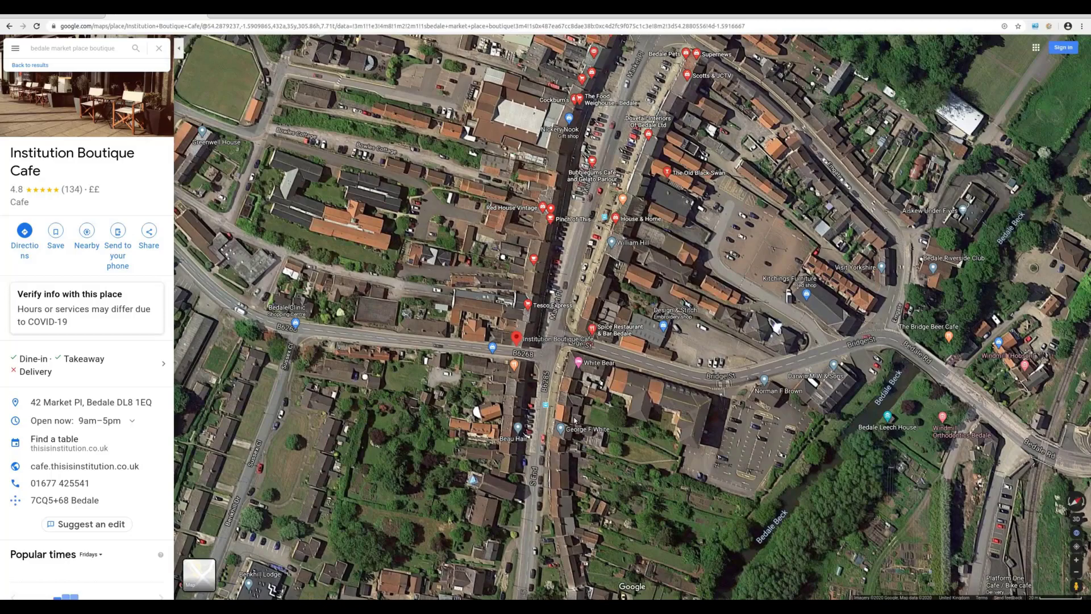
{"action": "scroll", "coordinate": [548, 369], "scroll_direction": "down", "scroll_amount": 5}
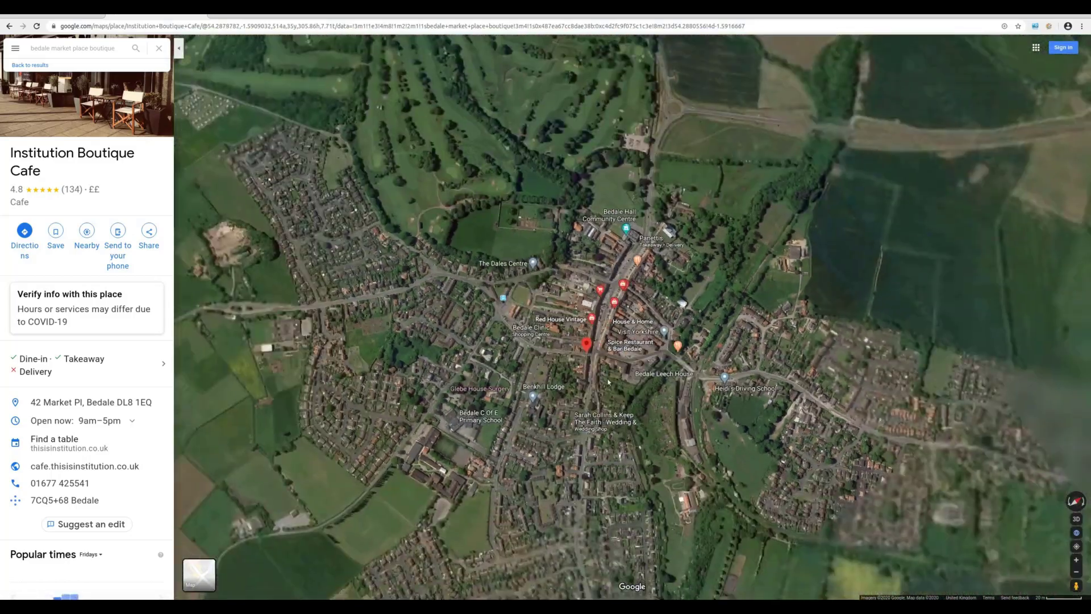
{"action": "scroll", "coordinate": [608, 382], "scroll_direction": "up", "scroll_amount": 5}
{"action": "left_click_drag", "start_coordinate": [560, 352], "coordinate": [565, 431]}
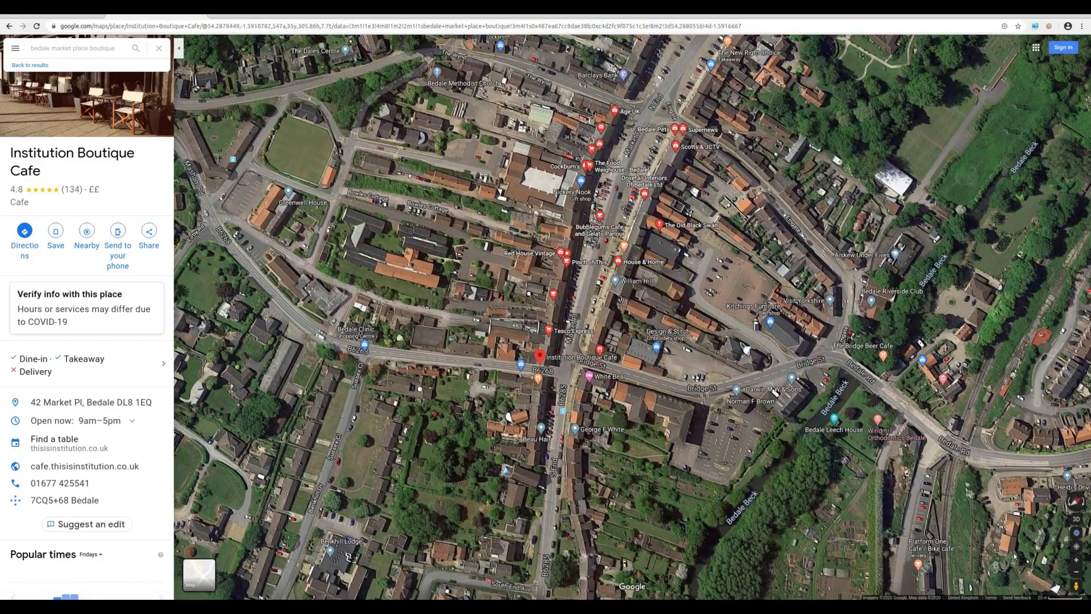
Enter Street View on Market Place beside Tesco Express and turn around to face the B6285 and Bridge St junction
{"action": "left_click", "coordinate": [1075, 585]}
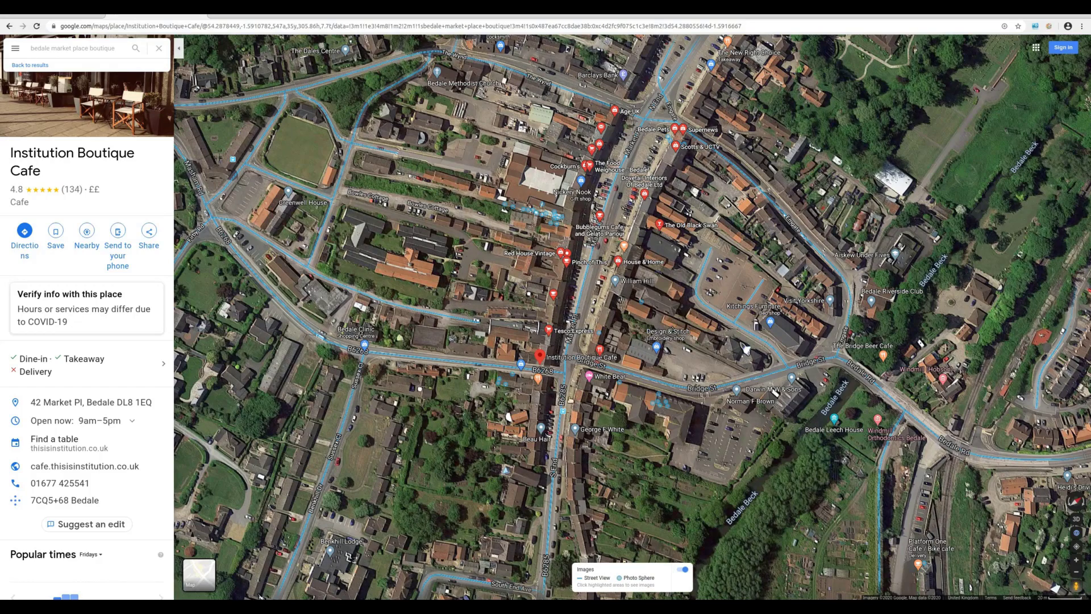
{"action": "left_click", "coordinate": [567, 290]}
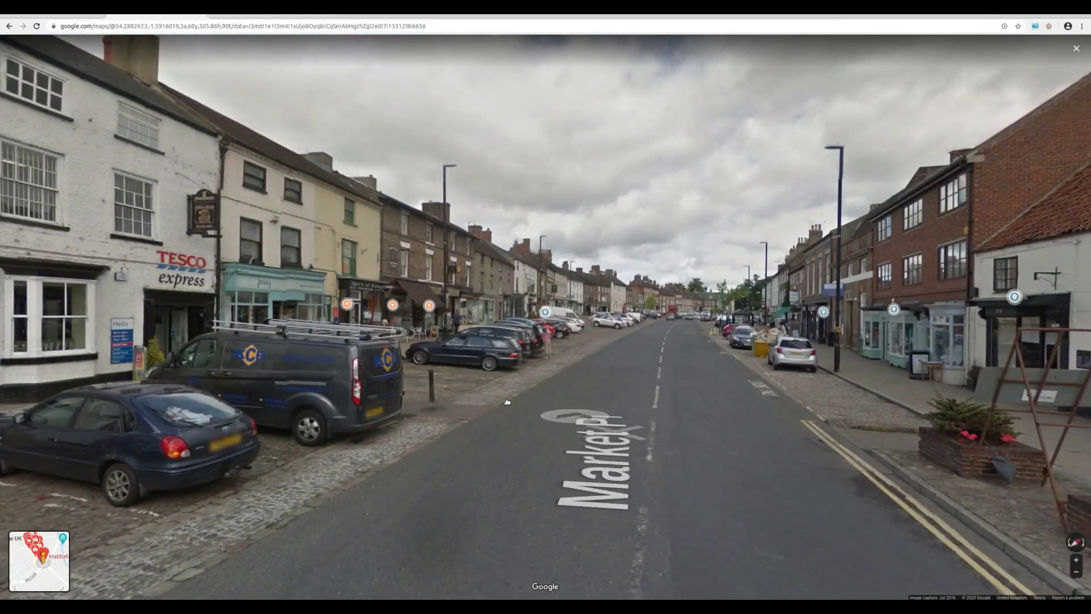
{"action": "left_click", "coordinate": [170, 273]}
{"action": "key", "text": "Left"}
{"action": "key", "text": "Left"}
{"action": "key", "text": "Left"}
{"action": "key", "text": "Left"}
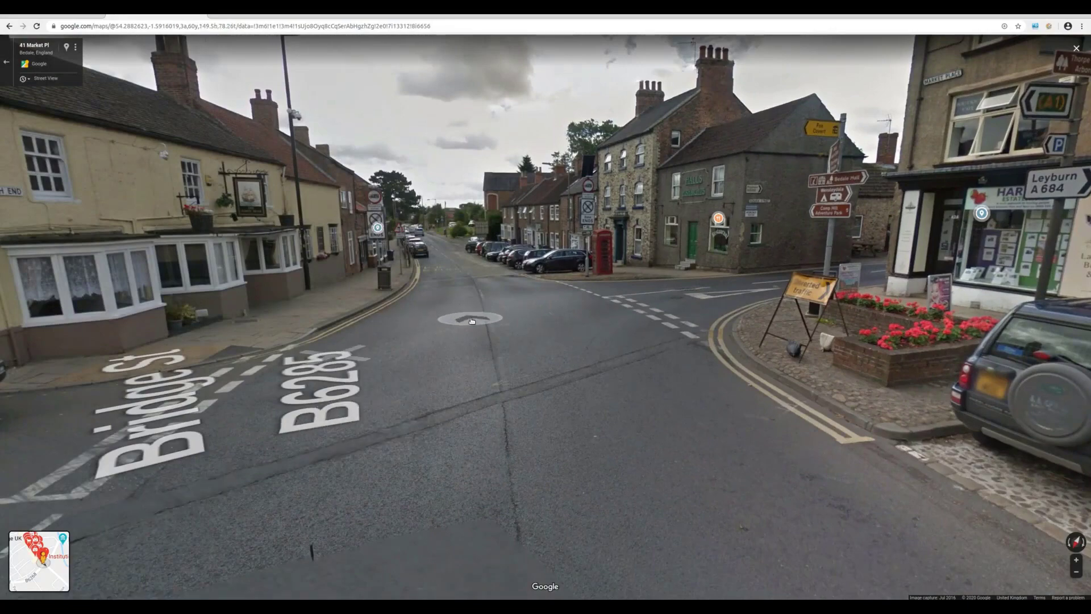
Advance in Street View onto the B6285 and, returning from the photo in Pinta, face the road between Halls Fish & Chips and Commerce House
{"action": "left_click", "coordinate": [469, 316]}
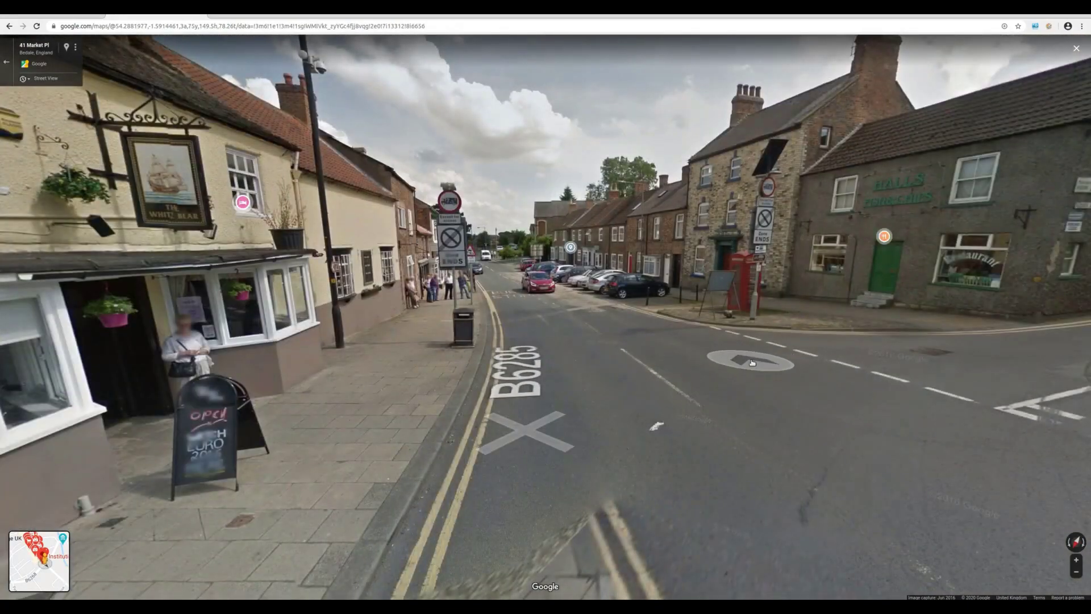
{"action": "left_click", "coordinate": [705, 358]}
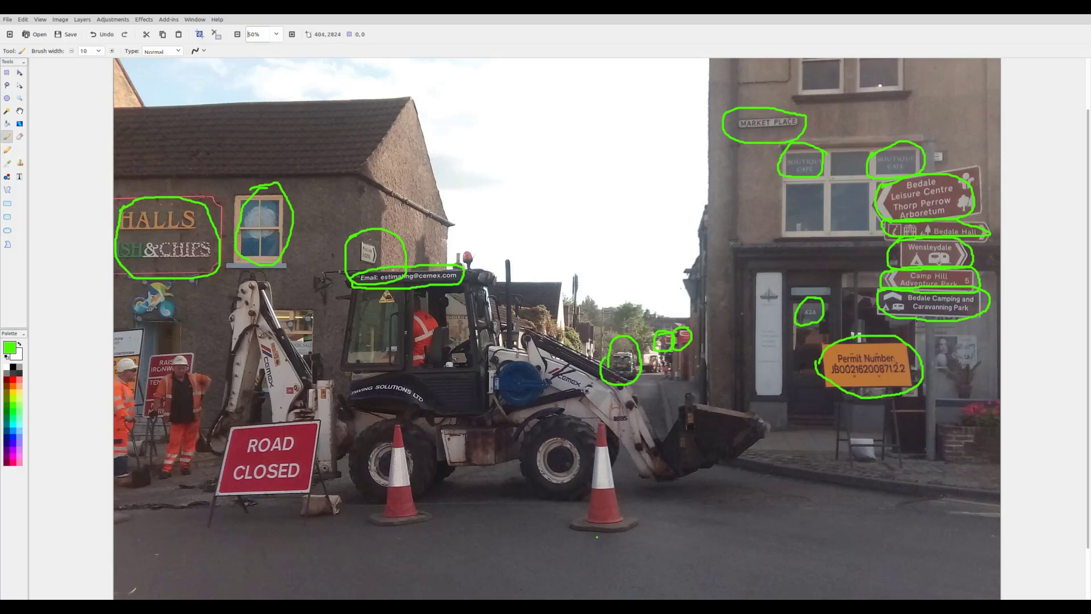
{"action": "mouse_move", "coordinate": [146, 606]}
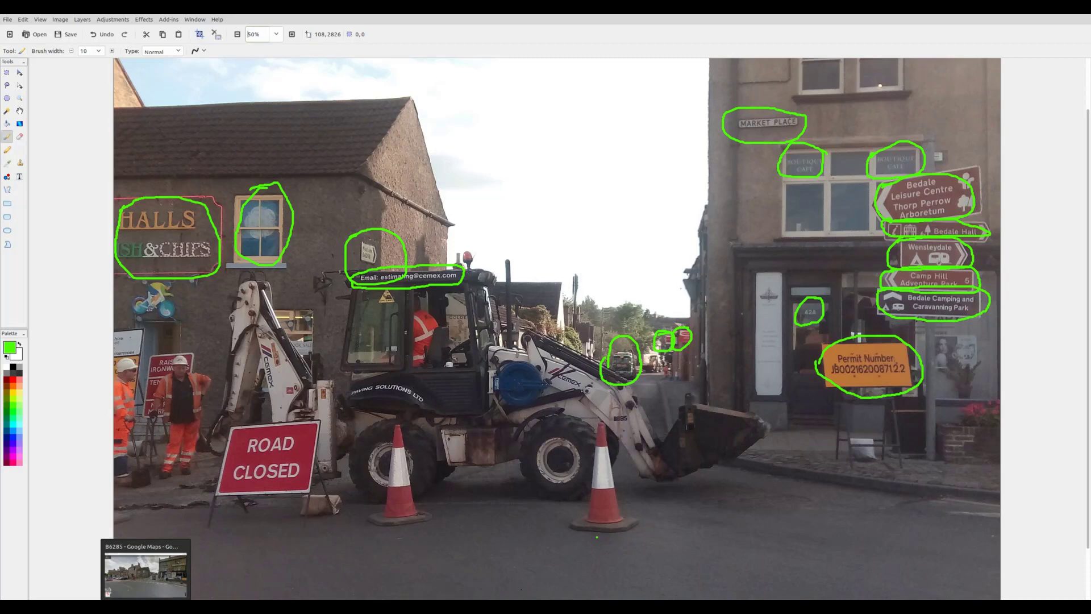
{"action": "left_click", "coordinate": [146, 571]}
{"action": "left_click", "coordinate": [499, 470]}
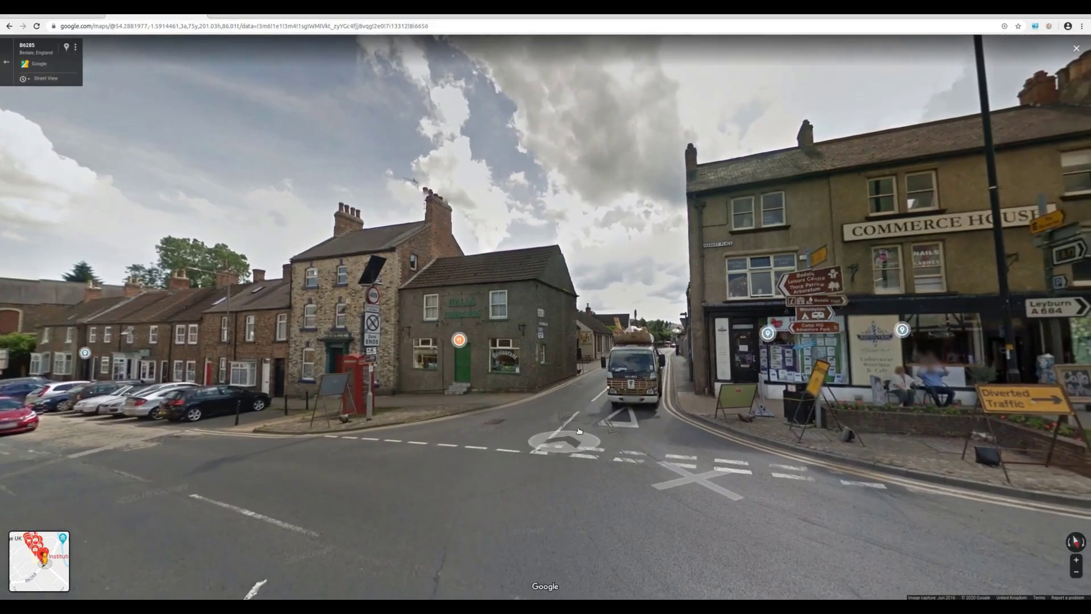
Examine the Halls Fish & Chips building, its corner street signs and the road beyond it for matches with the photo
{"action": "left_click", "coordinate": [579, 431]}
{"action": "left_click", "coordinate": [555, 400]}
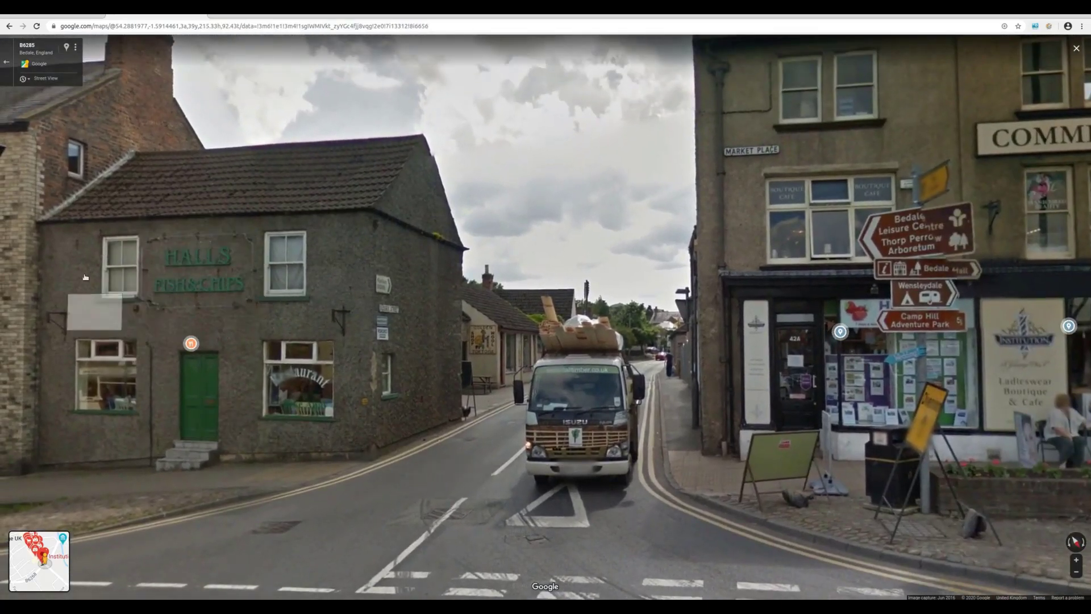
{"action": "left_click", "coordinate": [424, 314]}
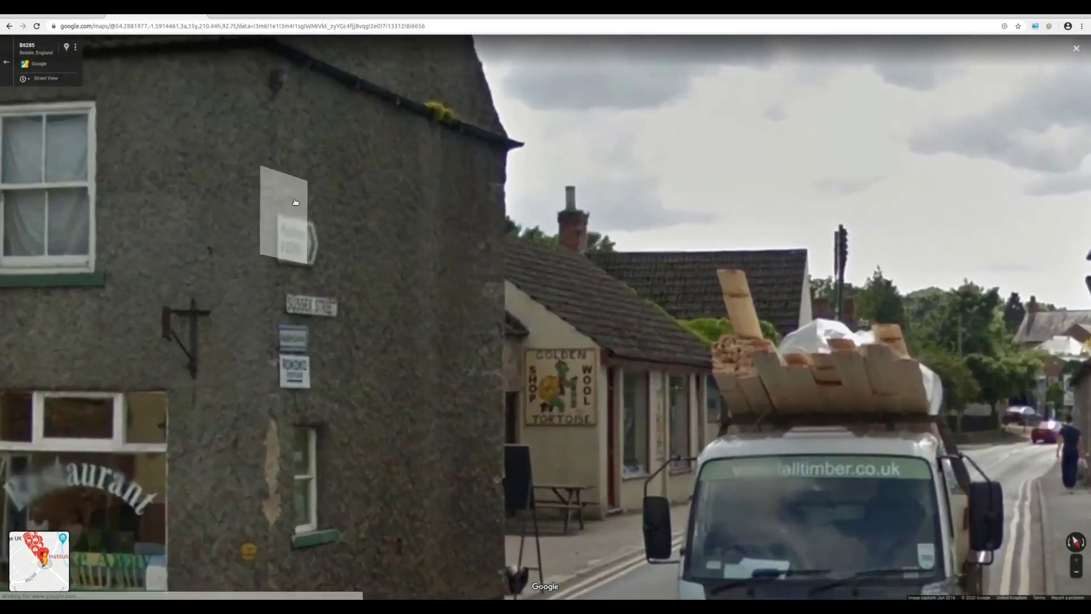
{"action": "scroll", "coordinate": [481, 514], "scroll_direction": "down", "scroll_amount": 3}
{"action": "left_click", "coordinate": [472, 455]}
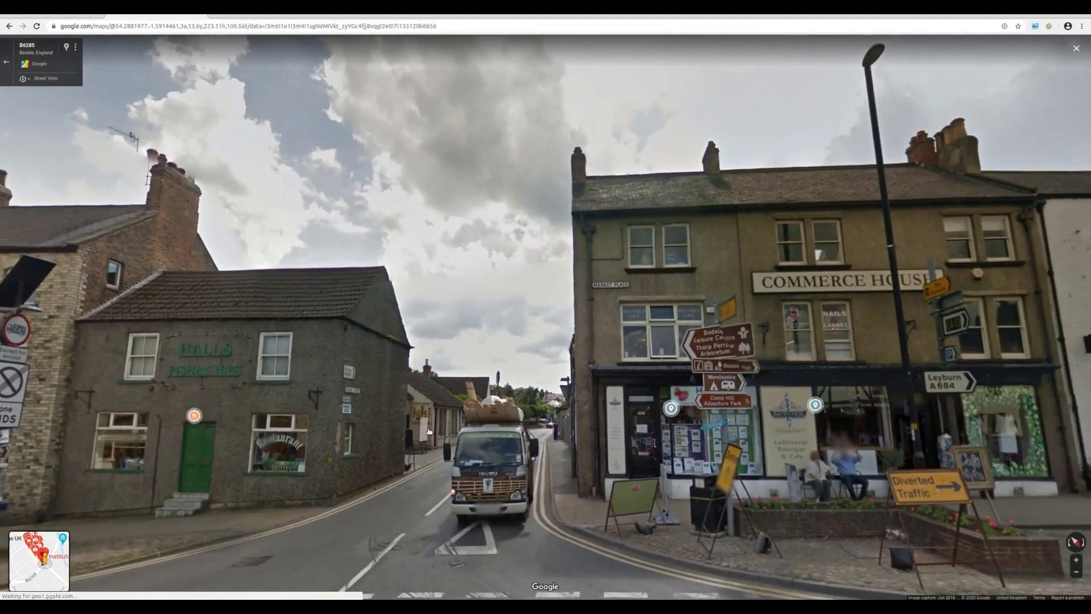
{"action": "left_click", "coordinate": [422, 437]}
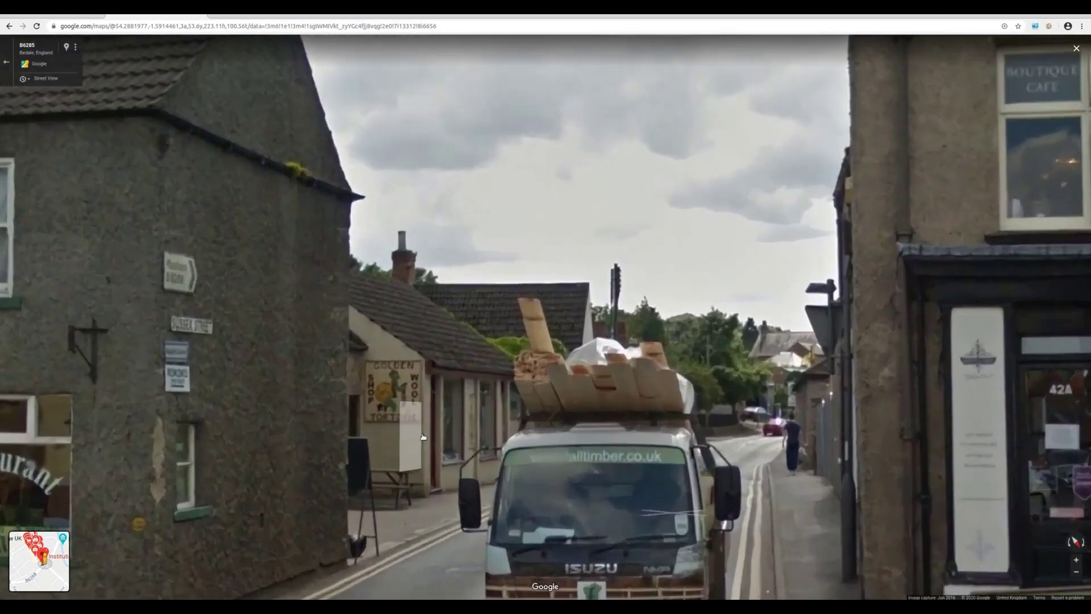
{"action": "left_click", "coordinate": [423, 437]}
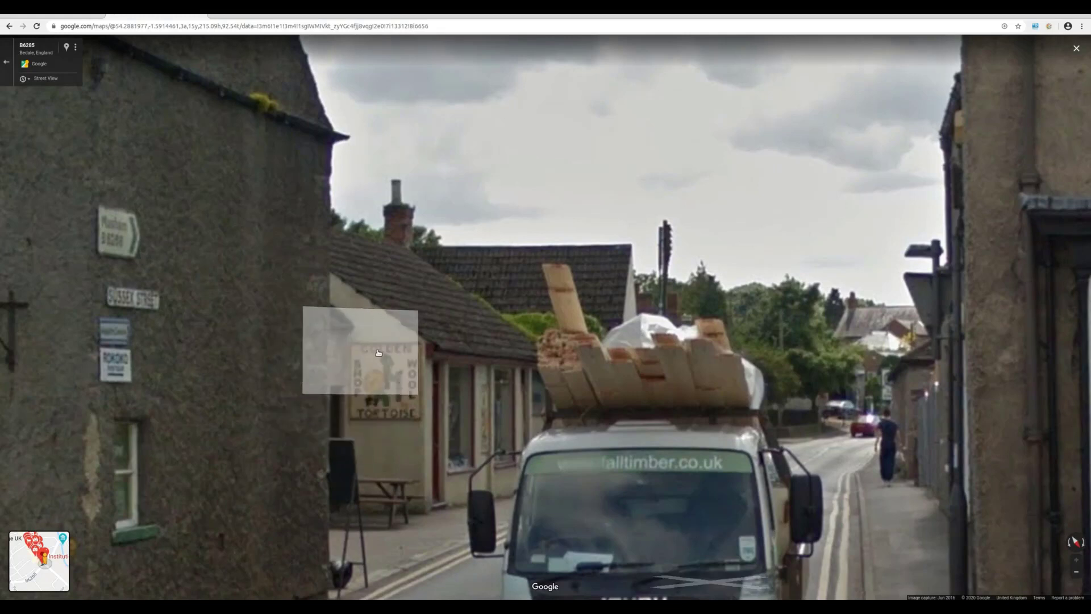
{"action": "left_click", "coordinate": [363, 392]}
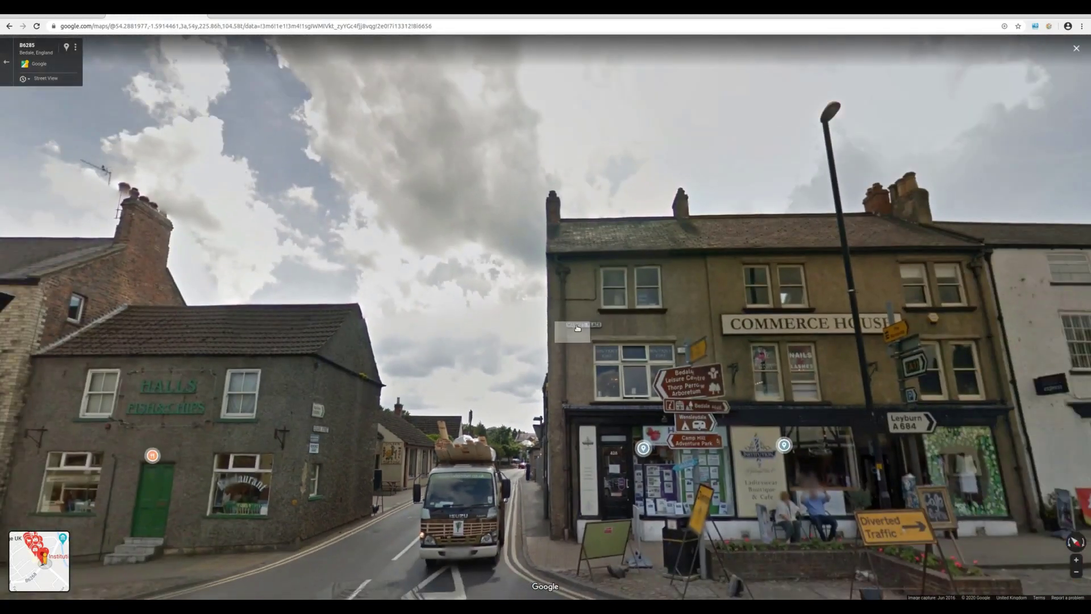
Examine the Market Place sign, Boutique Cafe windows, brown tourist signs and shop door on the Commerce House corner
{"action": "left_click", "coordinate": [609, 355]}
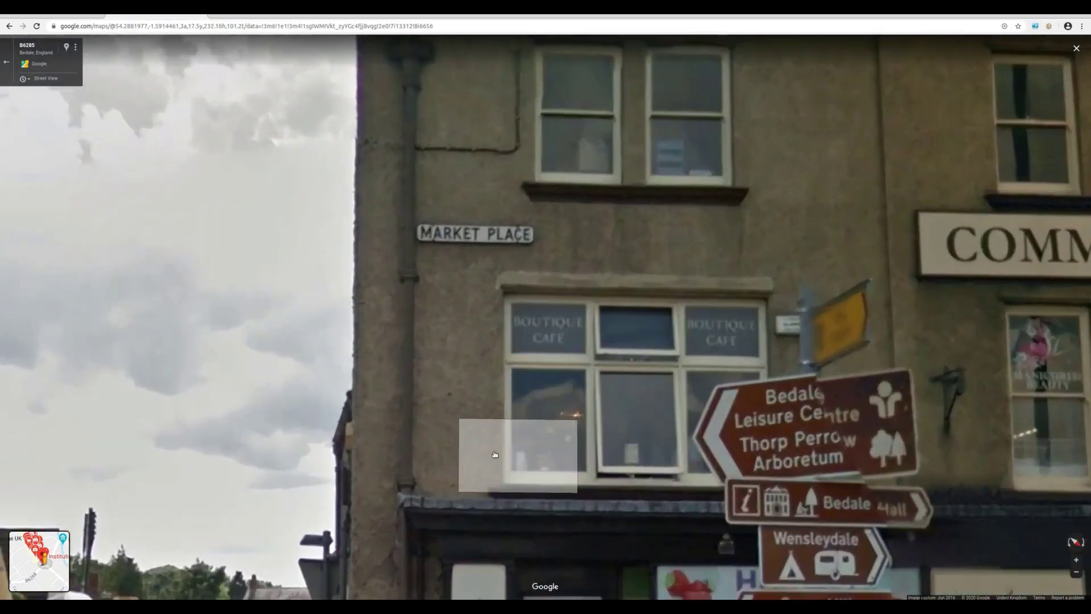
{"action": "scroll", "coordinate": [495, 454], "scroll_direction": "down", "scroll_amount": 3}
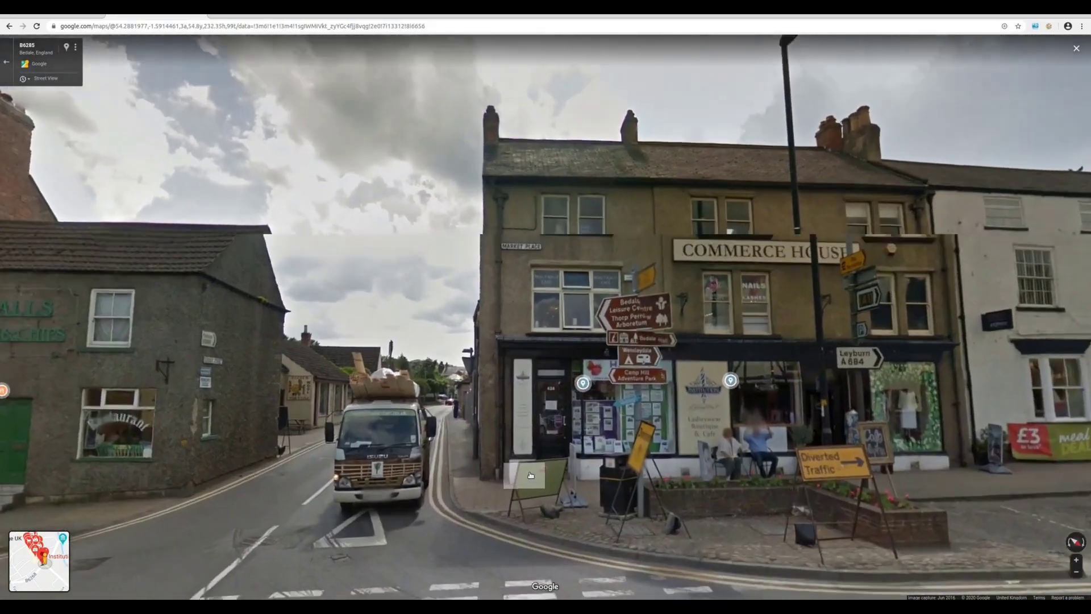
{"action": "scroll", "coordinate": [530, 474], "scroll_direction": "up", "scroll_amount": 2}
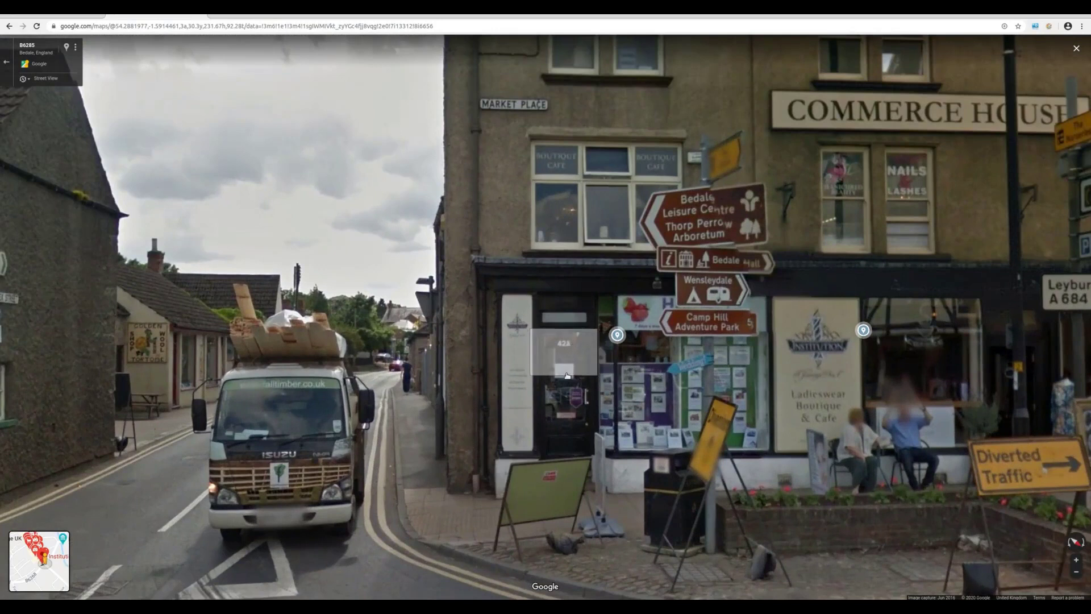
{"action": "key", "text": "Left"}
{"action": "key", "text": "Left"}
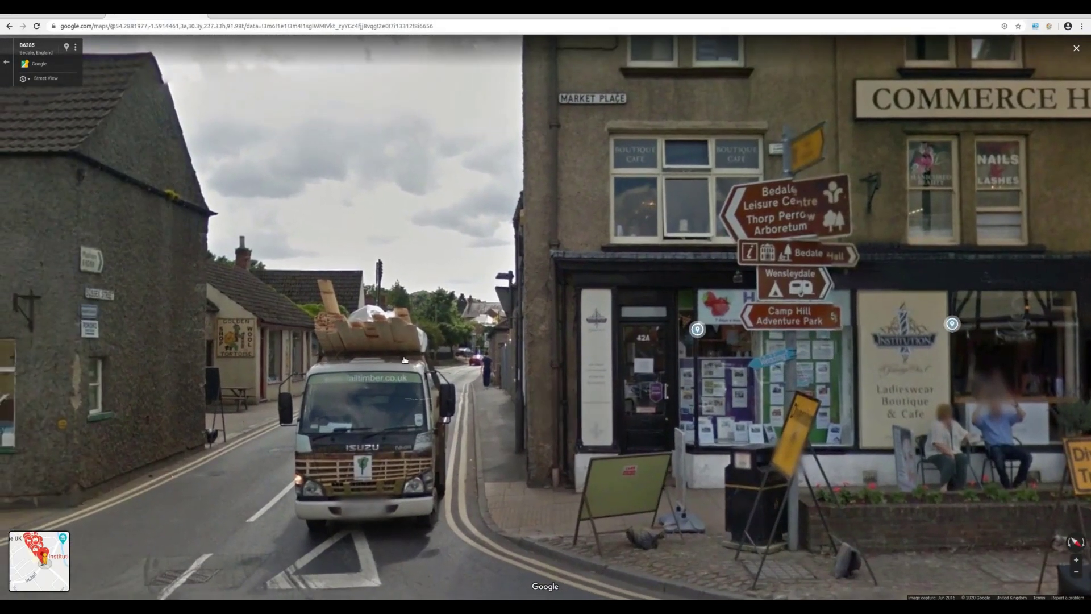
Arrange the annotated photo in Pinta and Street View side by side, with the whole photo visible at 25% zoom
{"action": "left_click_drag", "start_coordinate": [363, 16], "coordinate": [1088, 113]}
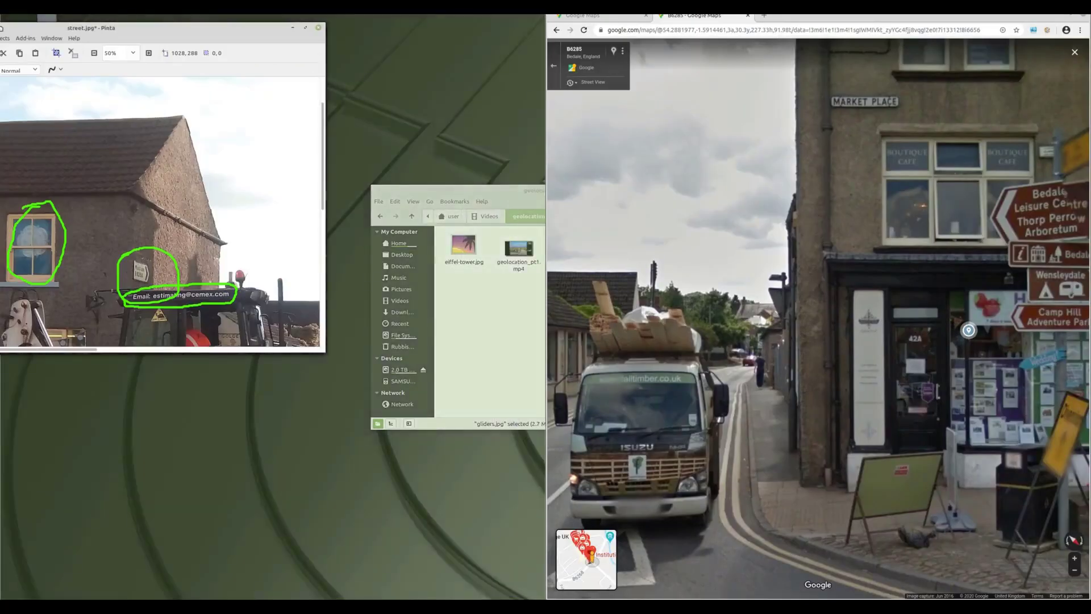
{"action": "key", "text": "super+Left"}
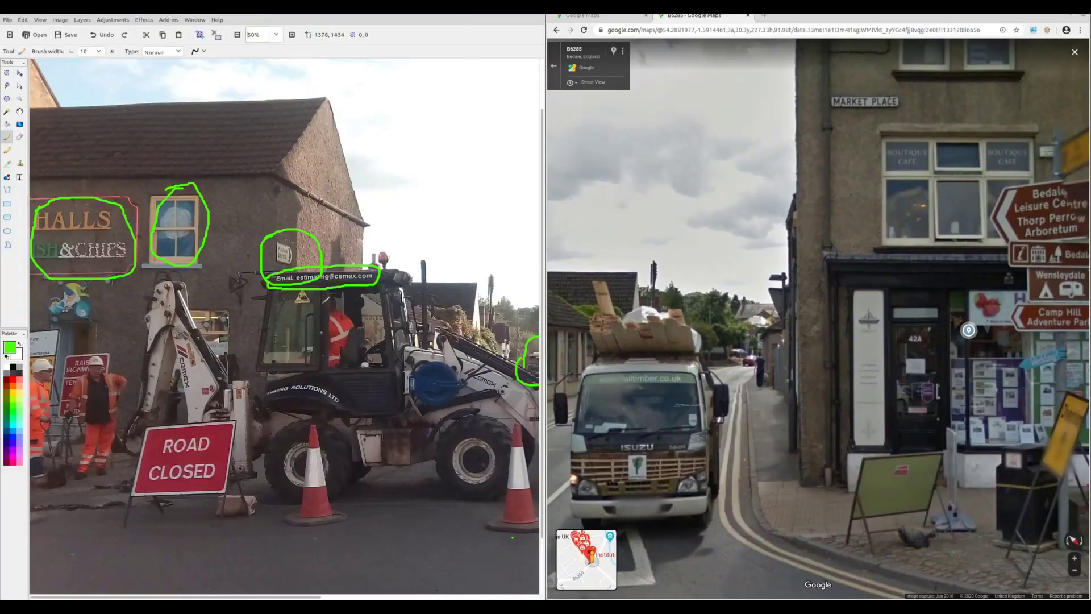
{"action": "scroll", "coordinate": [354, 476], "scroll_direction": "down", "scroll_amount": 3}
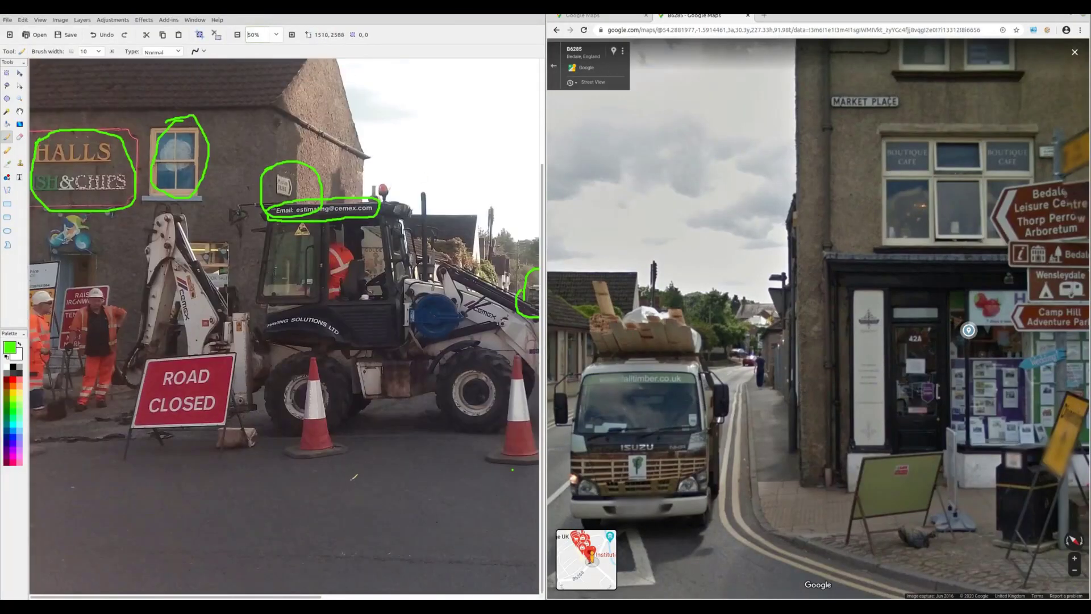
{"action": "scroll", "coordinate": [353, 476], "scroll_direction": "up", "scroll_amount": 4}
{"action": "scroll", "coordinate": [354, 435], "scroll_direction": "down", "scroll_amount": 2}
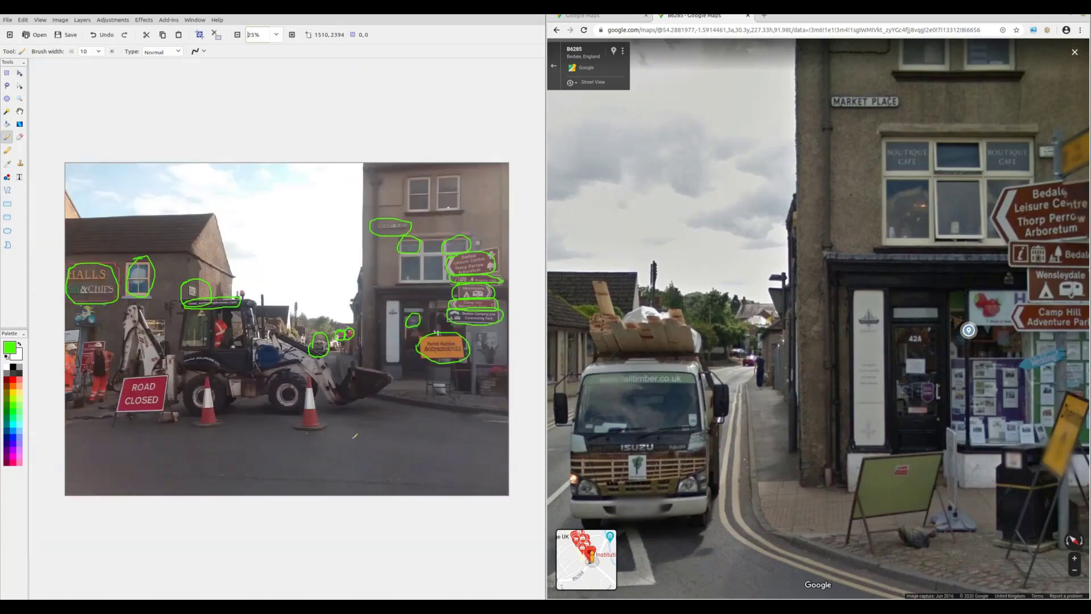
Widen and turn the Street View so Halls Fish & Chips and the Commerce House corner are framed as in the photo
{"action": "scroll", "coordinate": [780, 438], "scroll_direction": "down", "scroll_amount": 3}
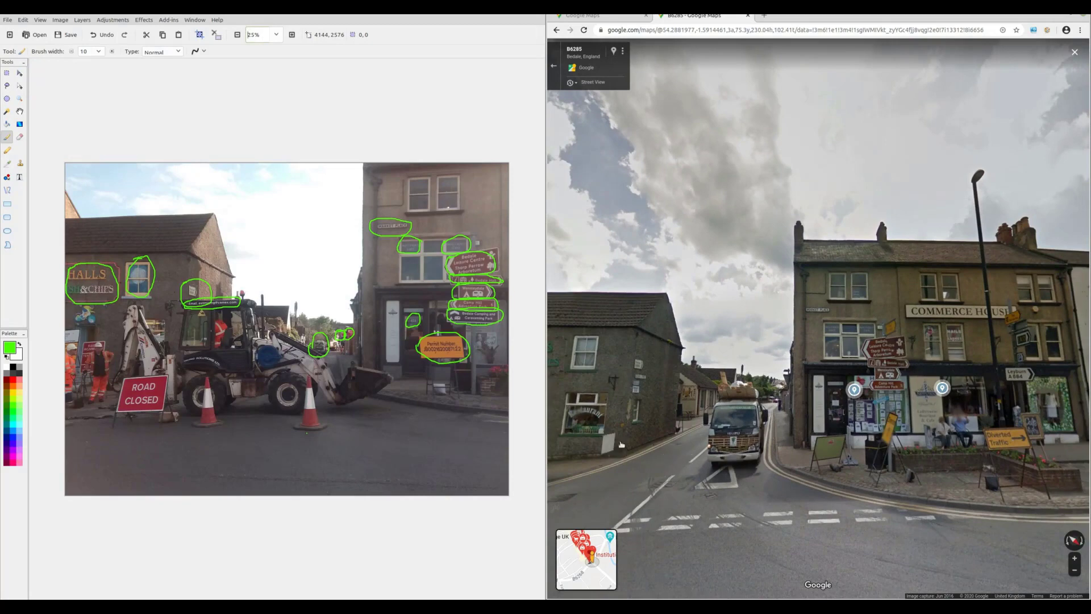
{"action": "key", "text": "Left"}
{"action": "left_click", "coordinate": [711, 440]}
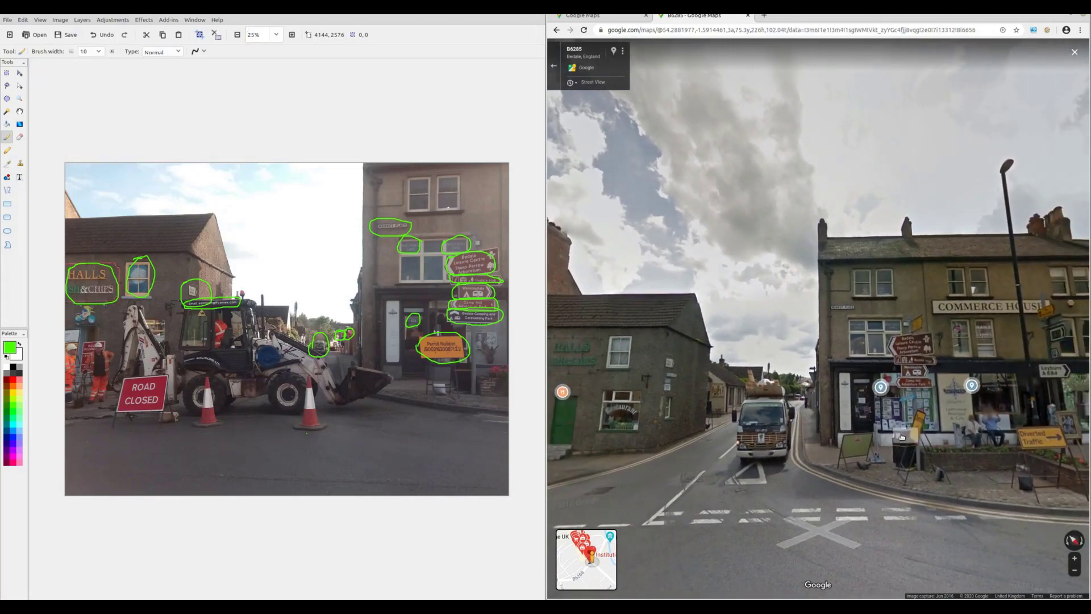
{"action": "left_click", "coordinate": [916, 448]}
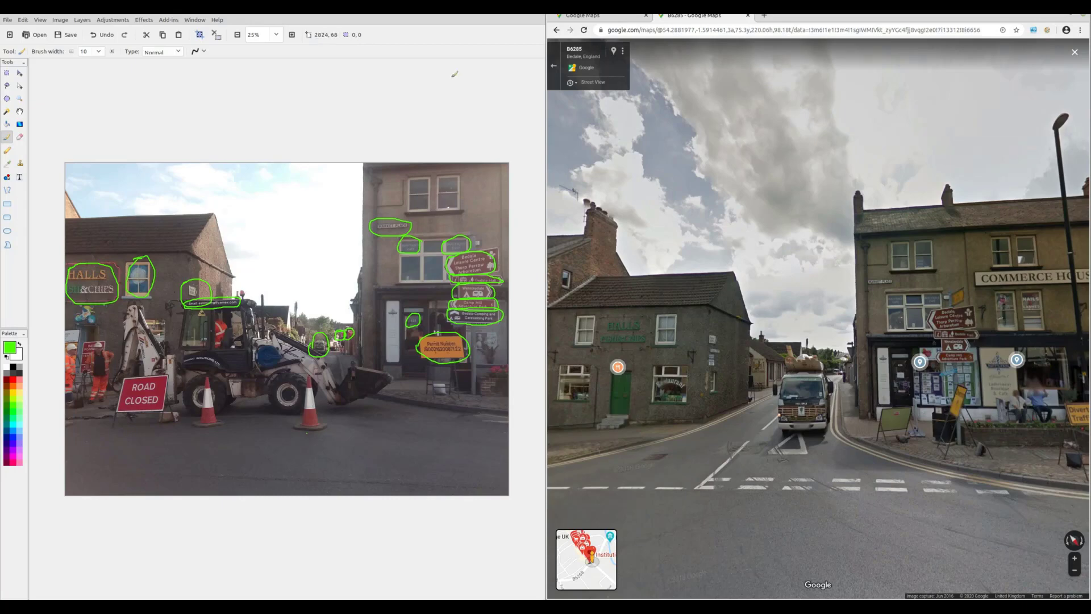
Switch to the other Google Maps page and centre its satellite map on the United Kingdom, leaving the search empty
{"action": "left_click", "coordinate": [593, 17]}
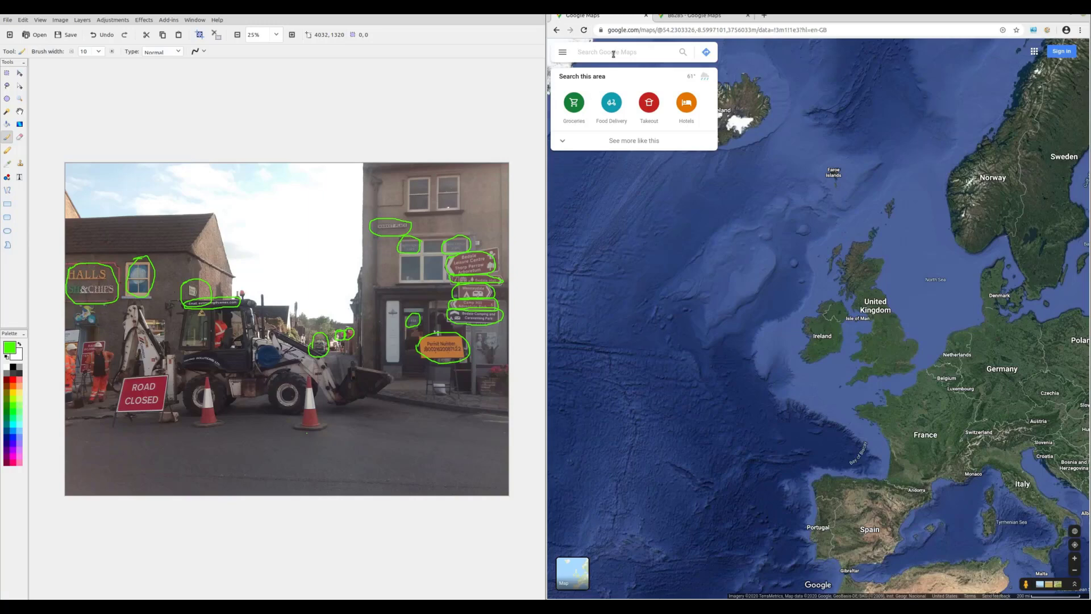
{"action": "type", "text": "ha"}
{"action": "scroll", "coordinate": [874, 328], "scroll_direction": "up", "scroll_amount": 2}
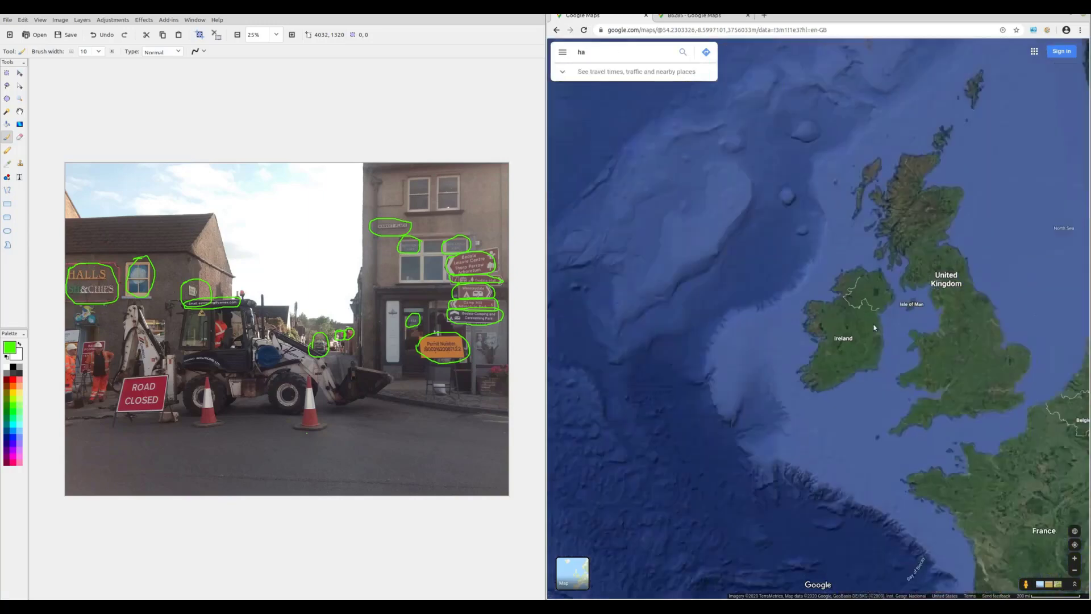
{"action": "key", "text": "BackSpace"}
{"action": "key", "text": "BackSpace"}
{"action": "left_click_drag", "start_coordinate": [874, 328], "coordinate": [687, 362]}
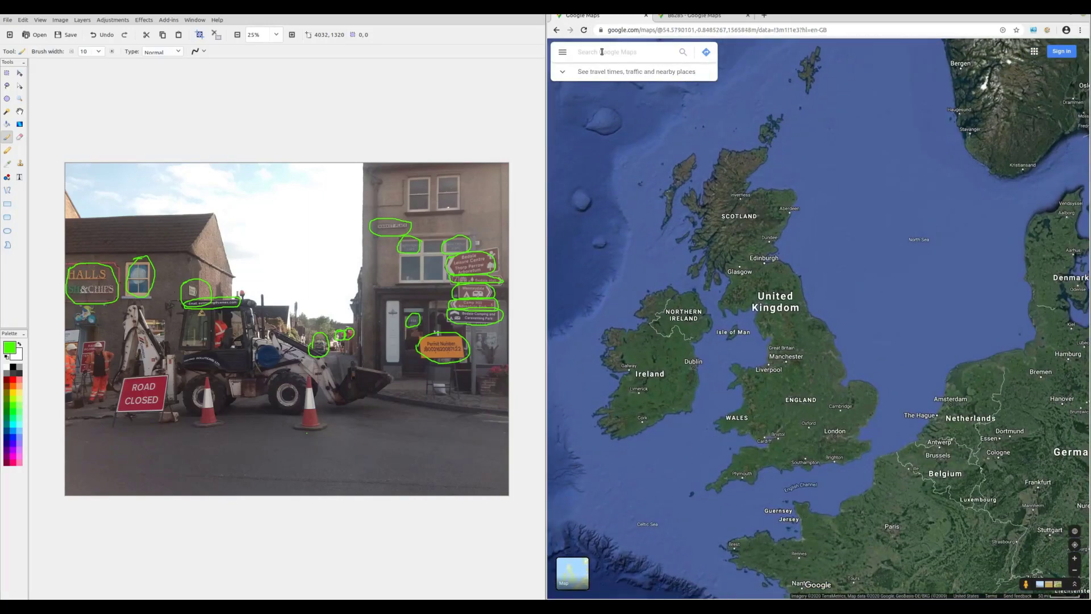
Search Google Maps for "halls fish and chips"
{"action": "left_click", "coordinate": [601, 52]}
{"action": "type", "text": "hall"}
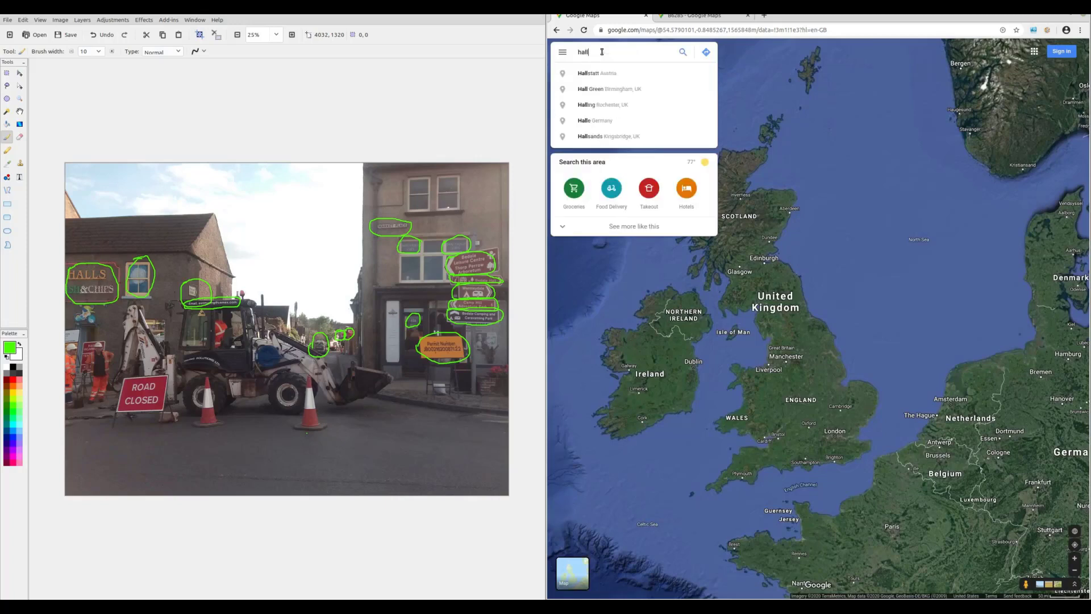
{"action": "type", "text": "s fish"}
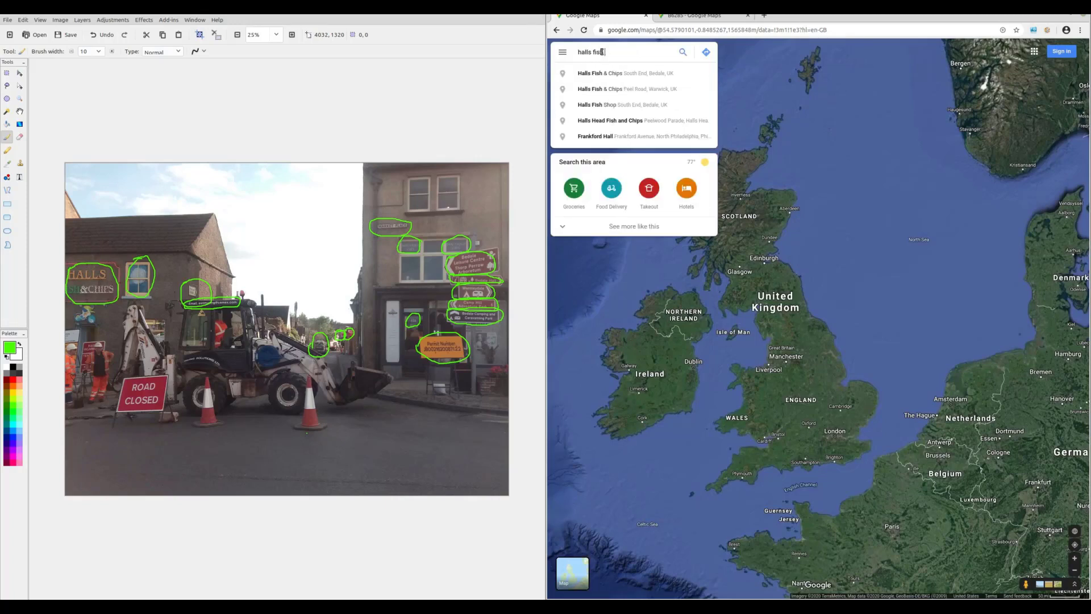
{"action": "type", "text": " and chips"}
{"action": "key", "text": "Return"}
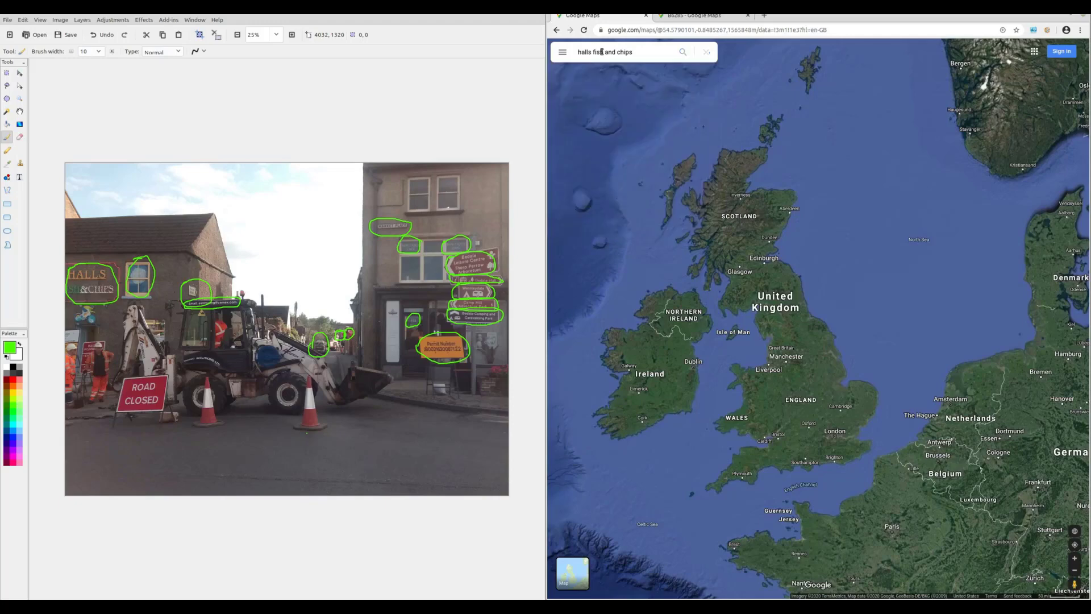